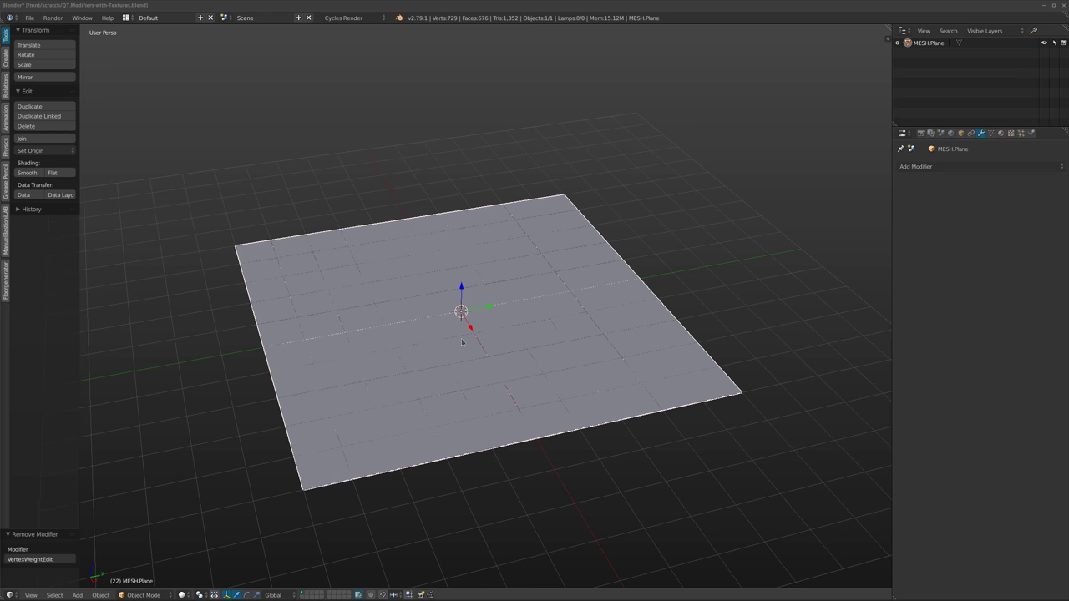
- Examine the flat plane from several angles and look at its subdivided mesh in Edit Mode
middle_click_drag(314, 390, 461, 334)
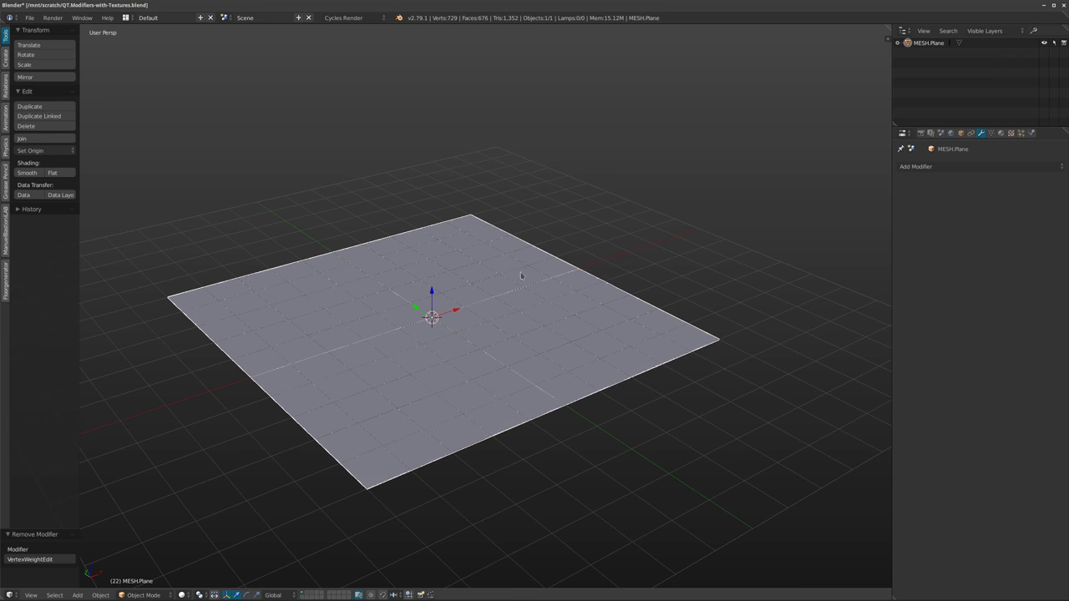
middle_click_drag(521, 275, 557, 282)
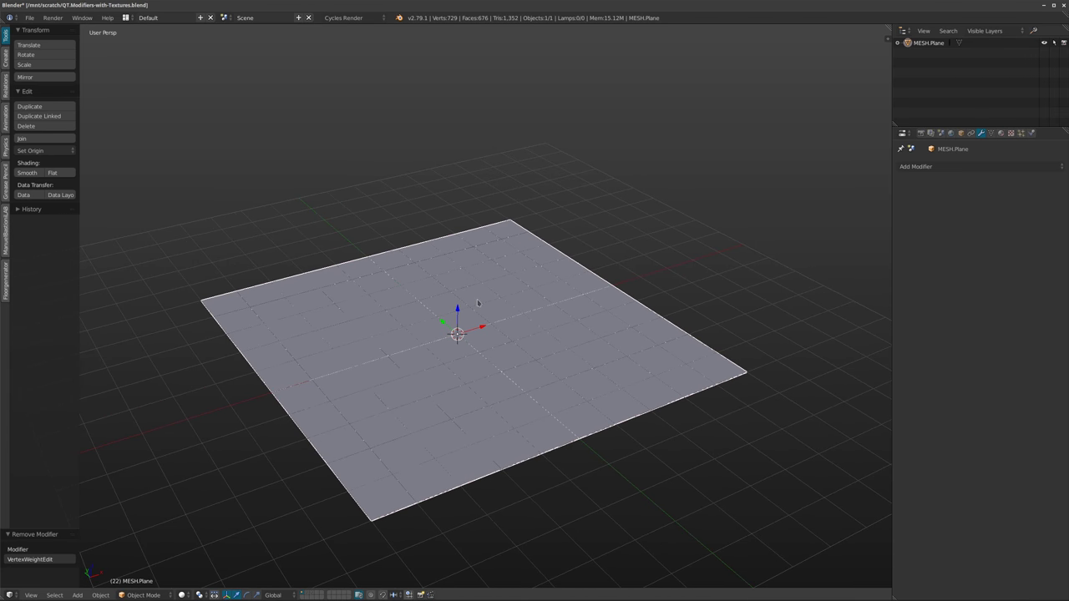
middle_click_drag(469, 270, 455, 274)
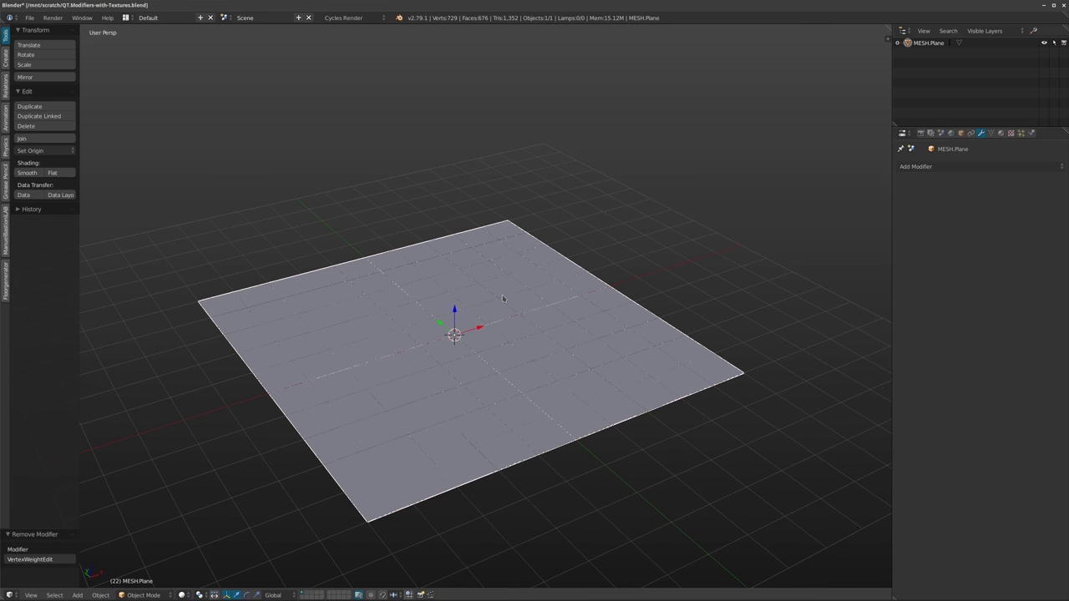
left_click(939, 166)
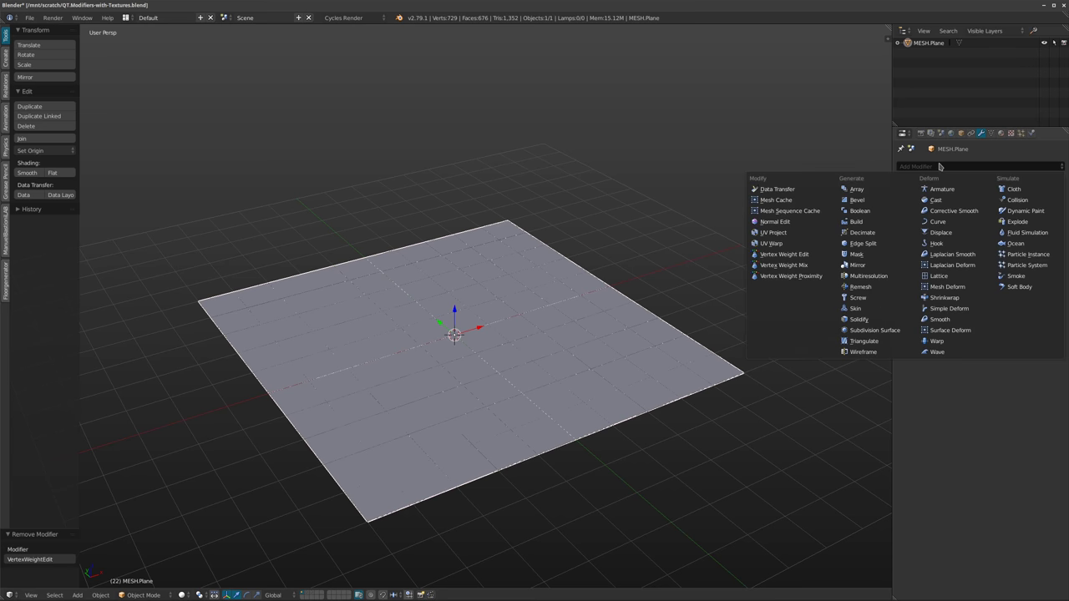
left_click(934, 165)
middle_click_drag(616, 252, 577, 236, "shift")
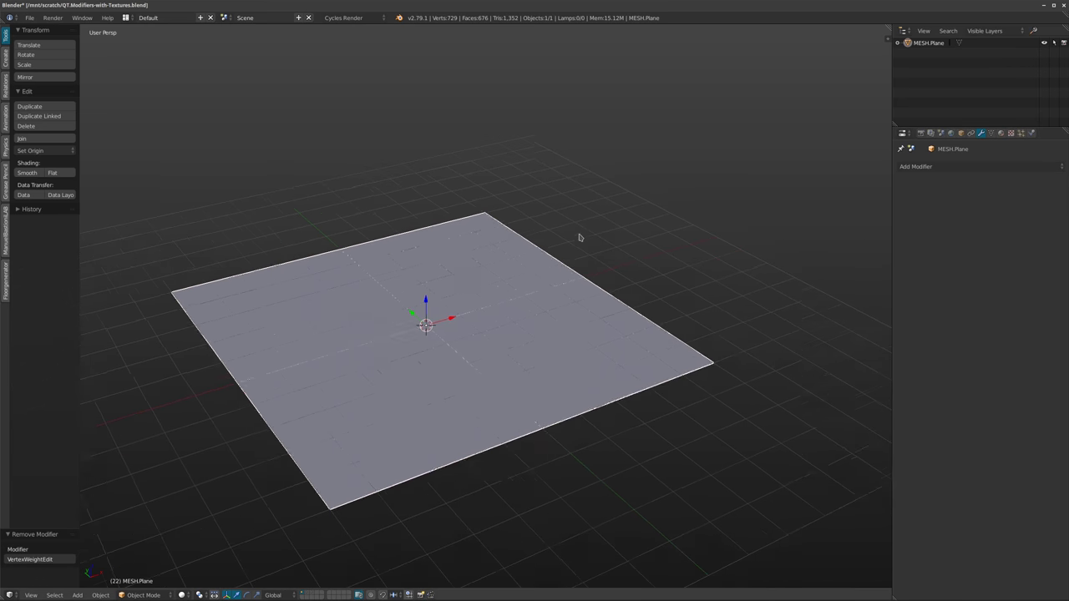
key("Tab")
middle_click_drag(534, 269, 463, 251)
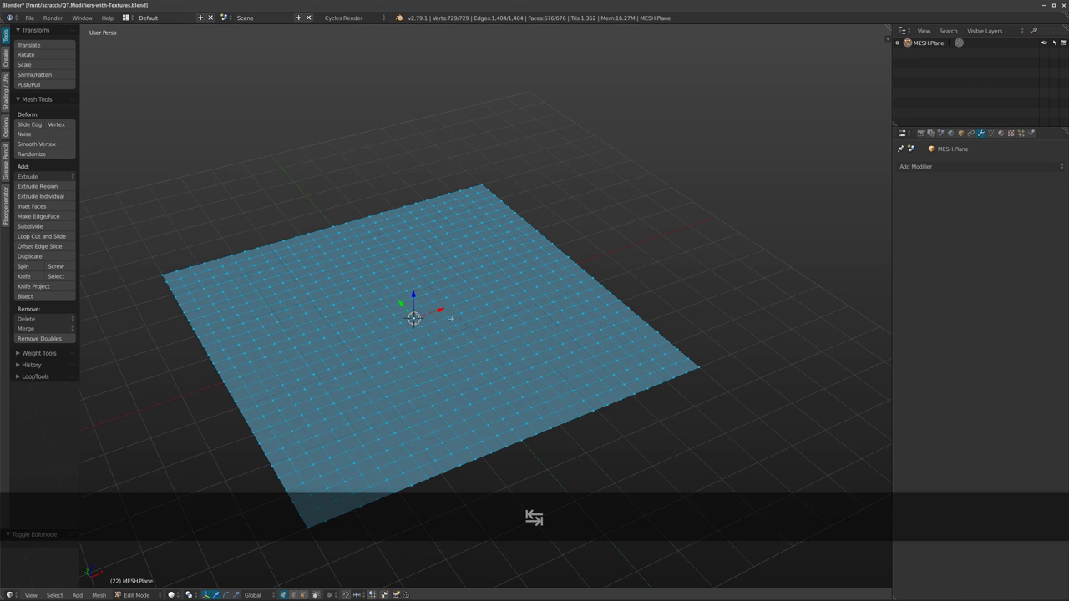
middle_click_drag(415, 326, 432, 327, "shift")
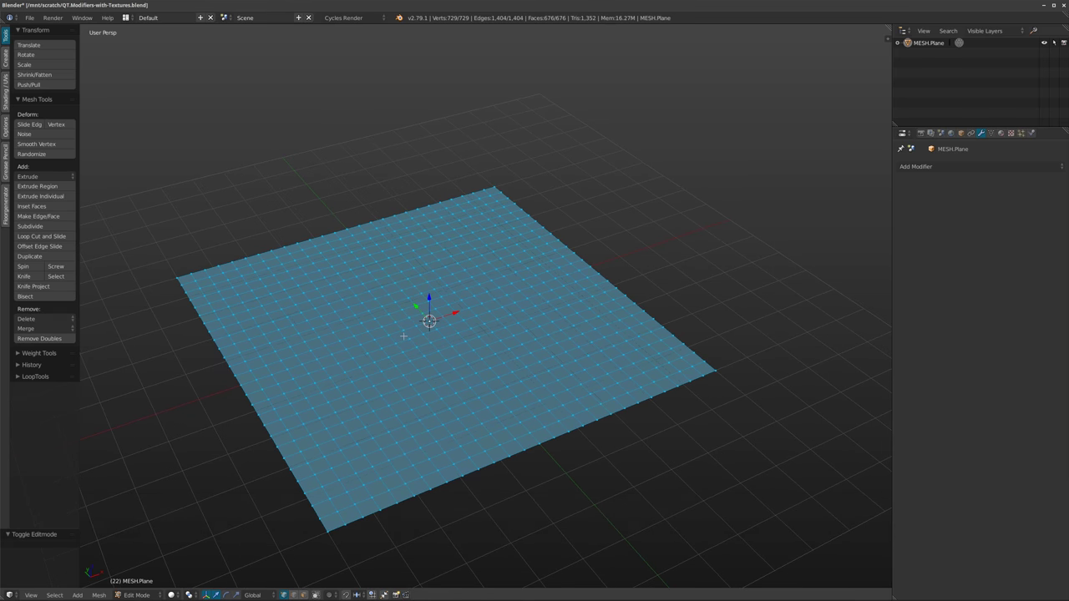
key("Tab")
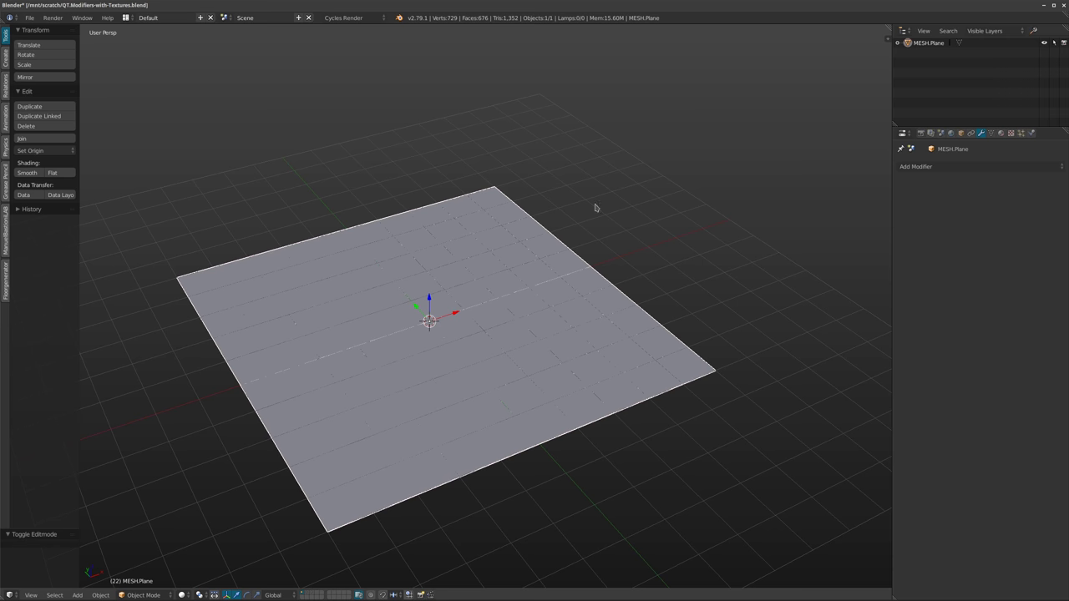
- Add a Vertex Weight Edit modifier to the plane
left_click(952, 166)
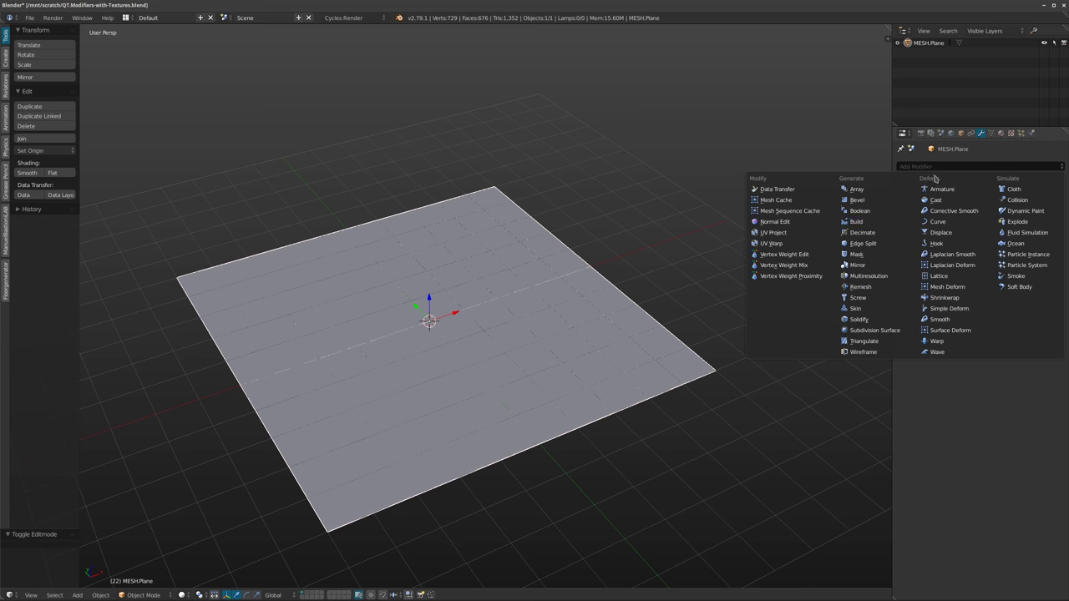
left_click(798, 257)
middle_click_drag(598, 229, 578, 222, "shift")
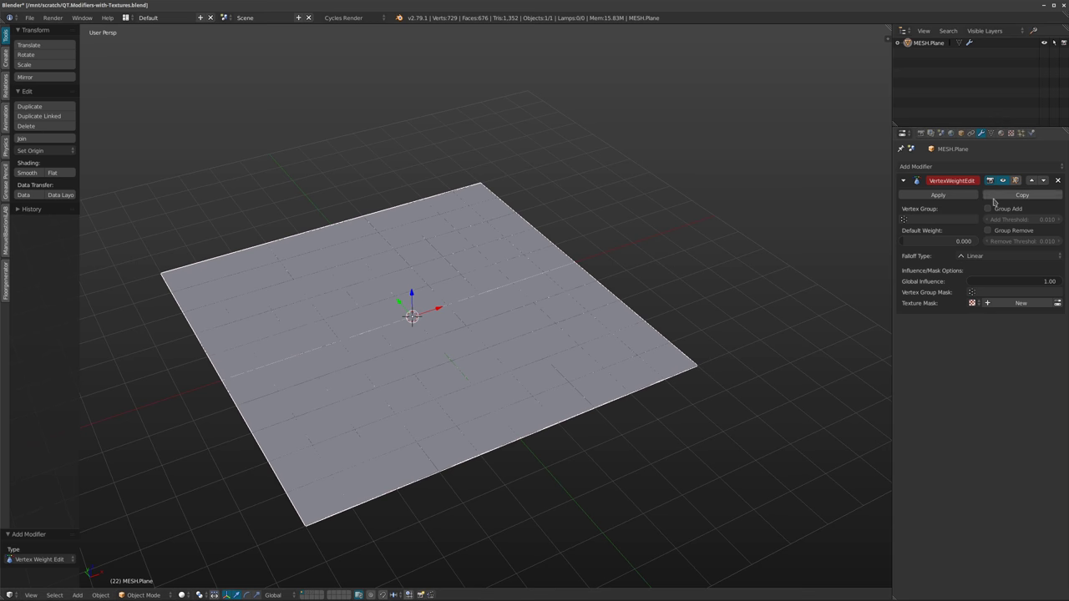
left_click(991, 134)
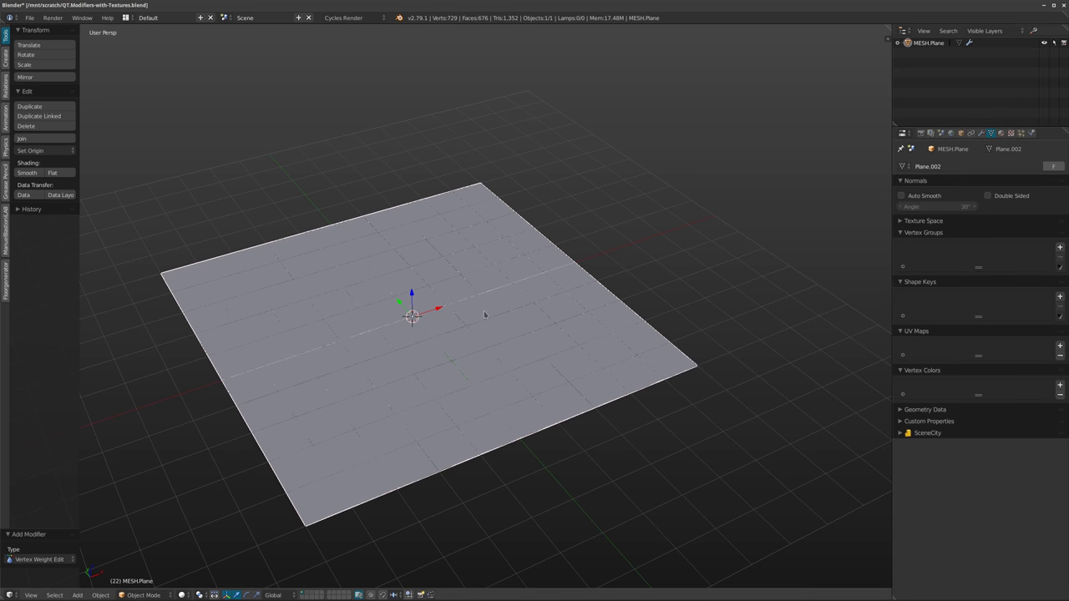
left_click(981, 133)
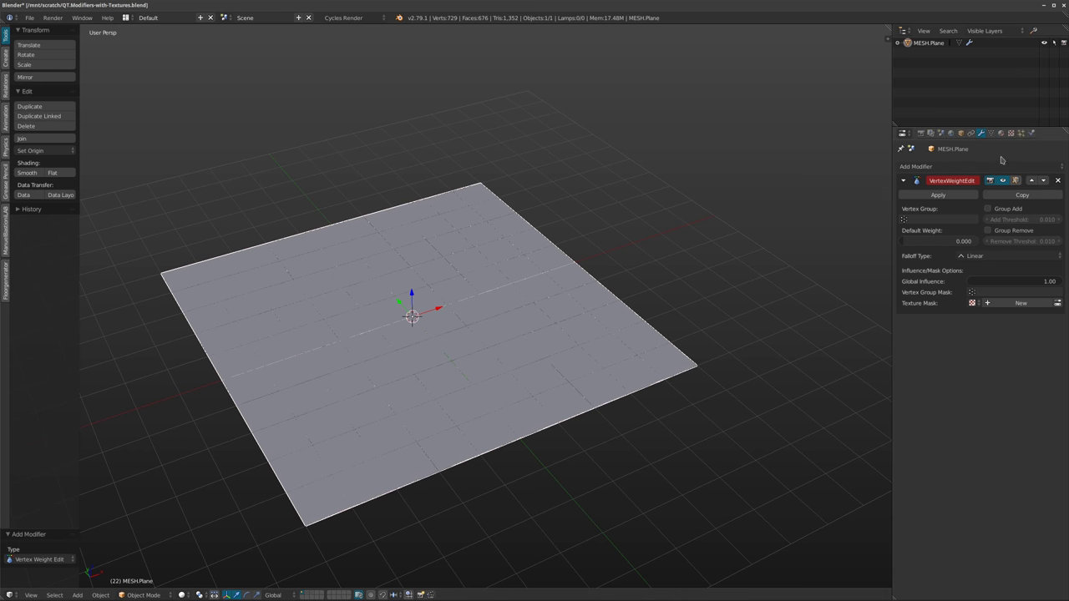
- Create a new vertex group on the plane and name it "solidify"
left_click(991, 133)
middle_click_drag(445, 324, 471, 325, "shift")
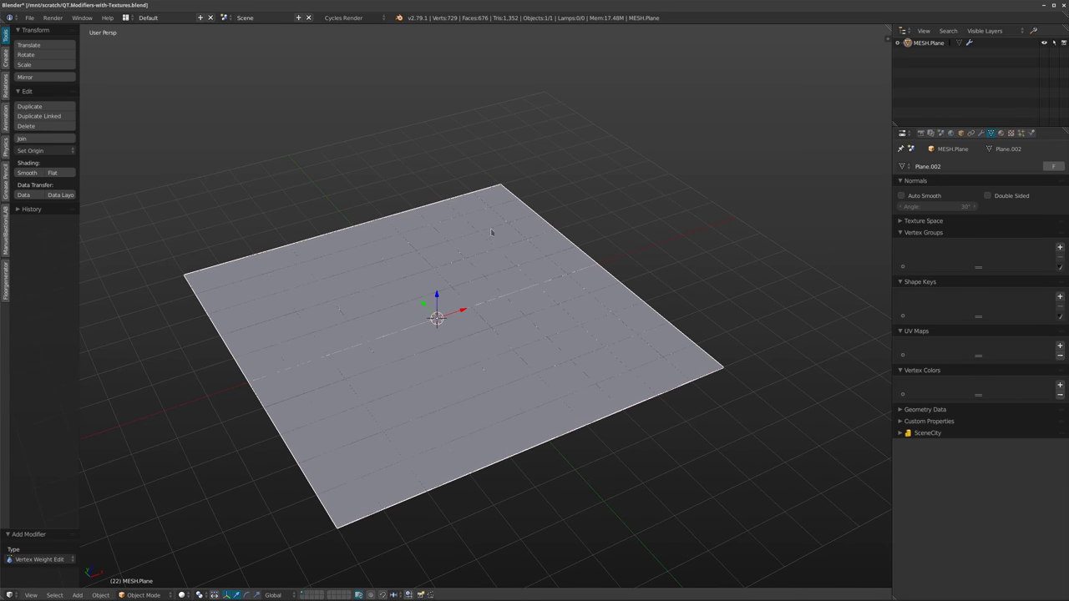
left_click(1059, 248)
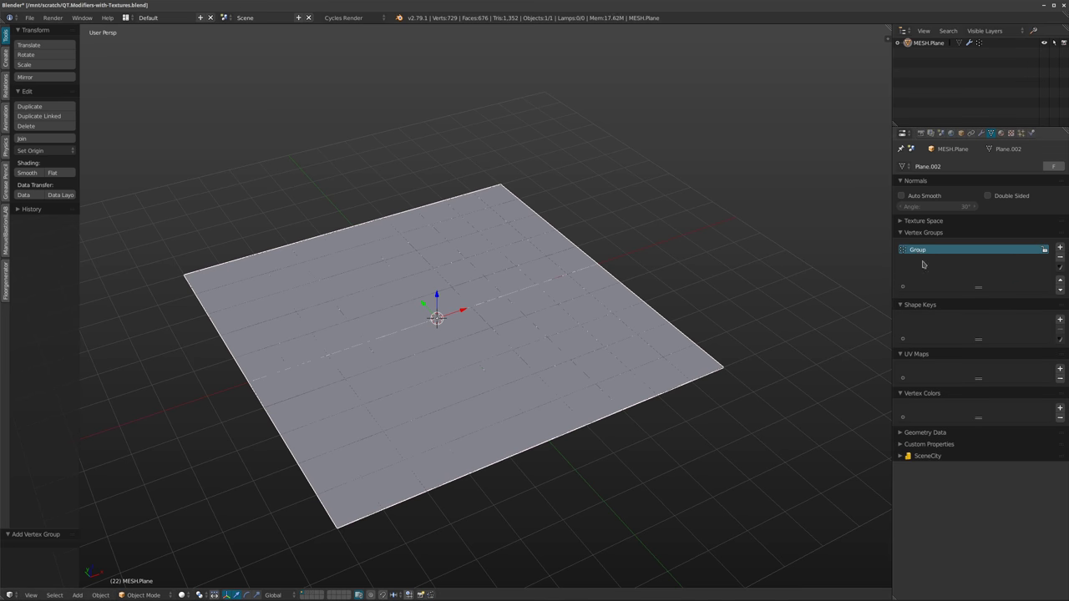
double_click(917, 249)
key("BackSpace")
type("soli")
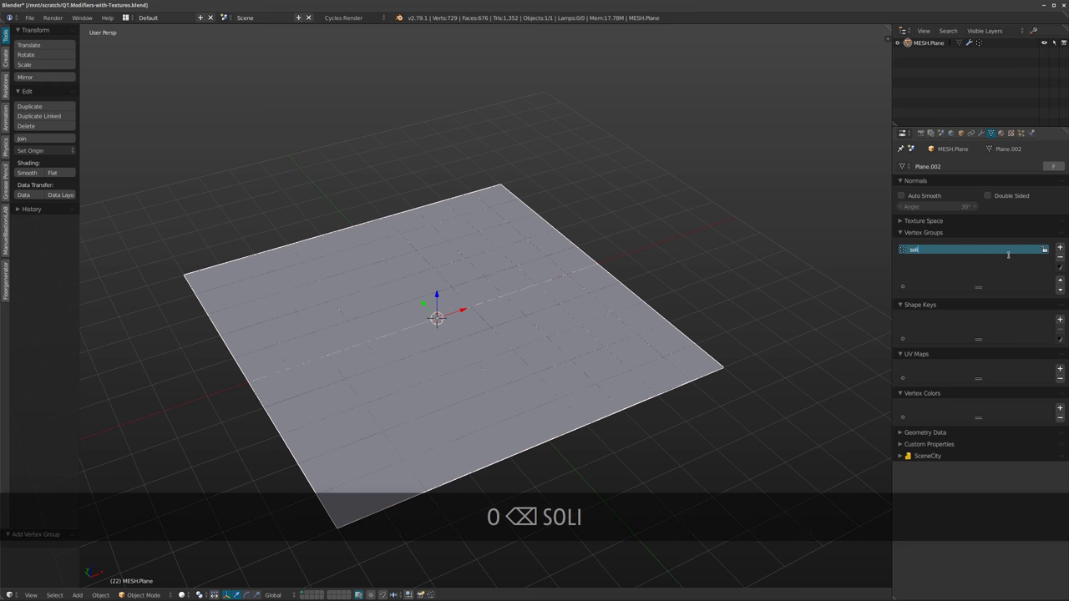
type("dify")
key("Return")
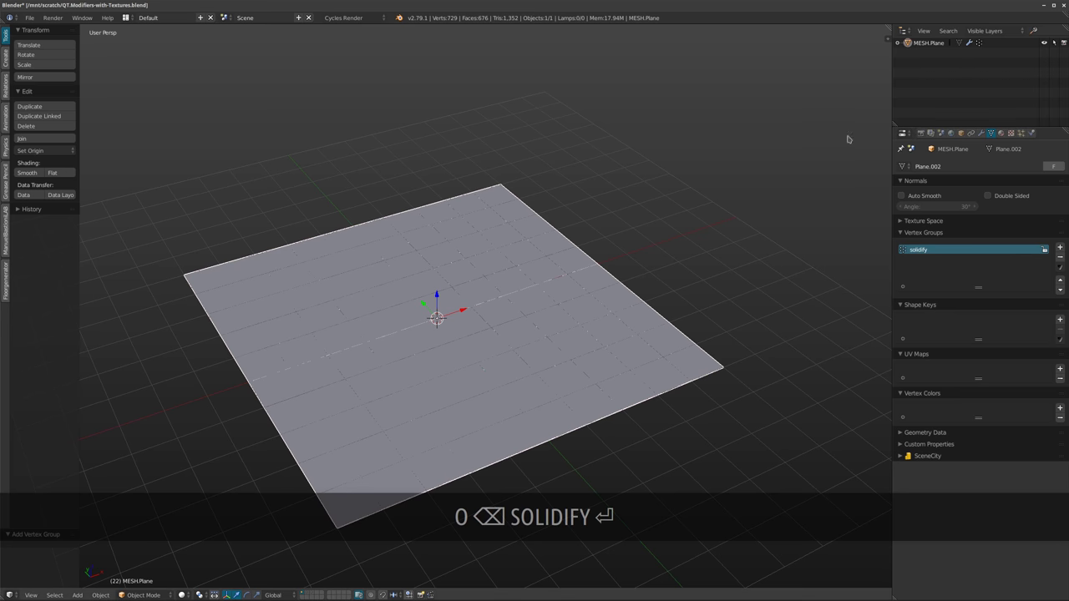
- Assign the solidify vertex group to the Vertex Weight Edit modifier
left_click(980, 132)
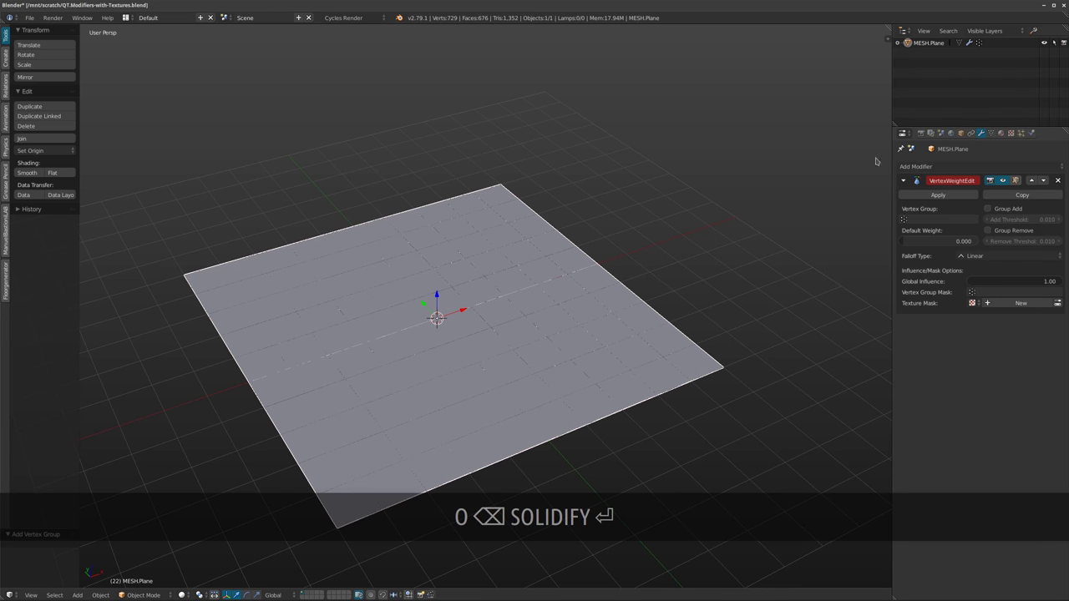
left_click(922, 219)
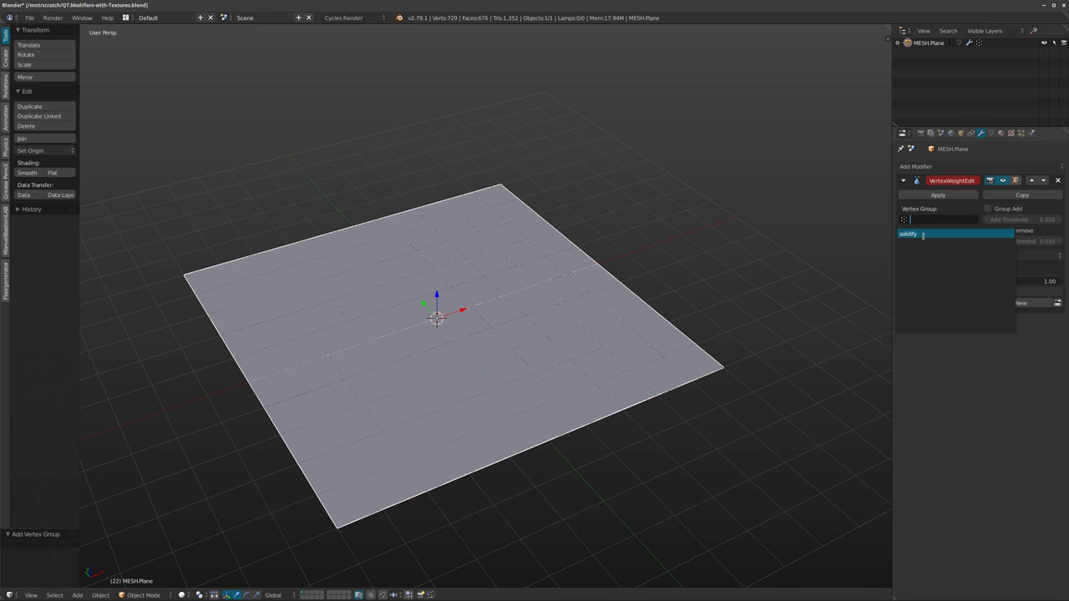
left_click(923, 235)
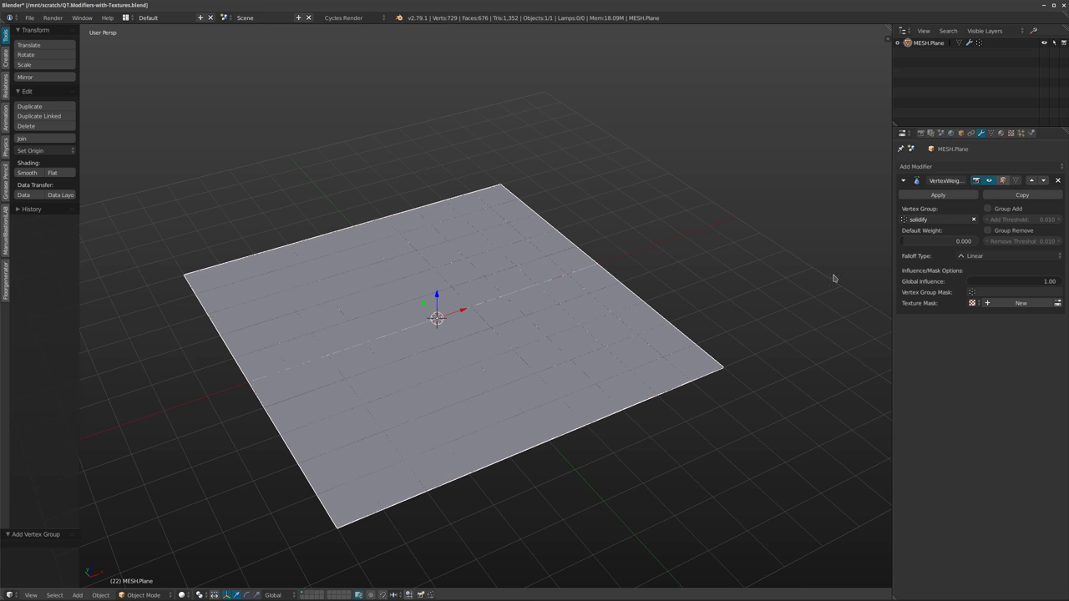
- Create a new texture as the modifier's texture mask and set its type to Clouds
left_click(1020, 302)
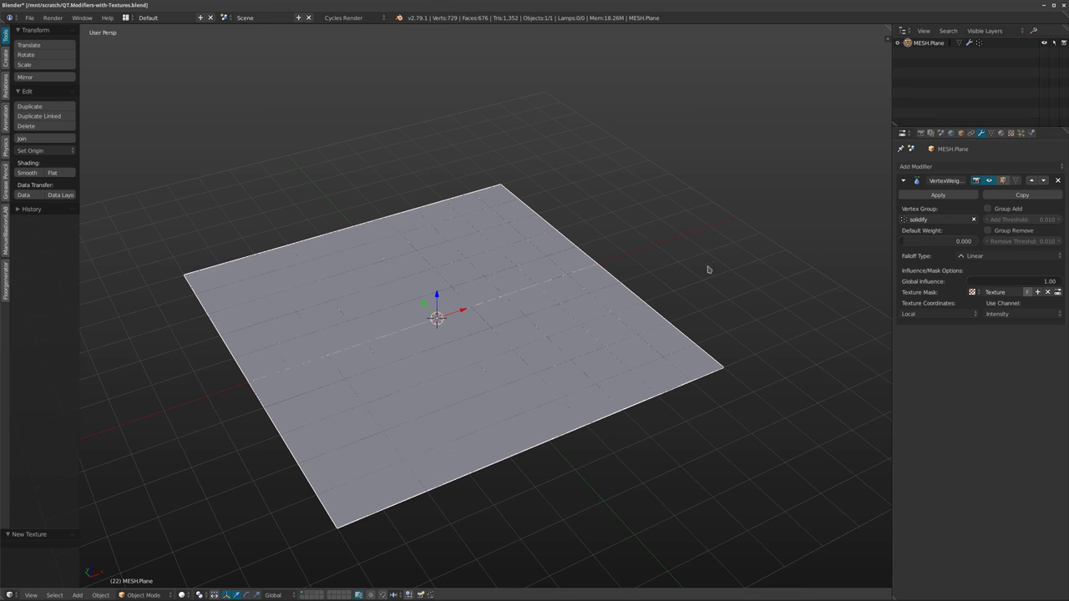
left_click(1010, 133)
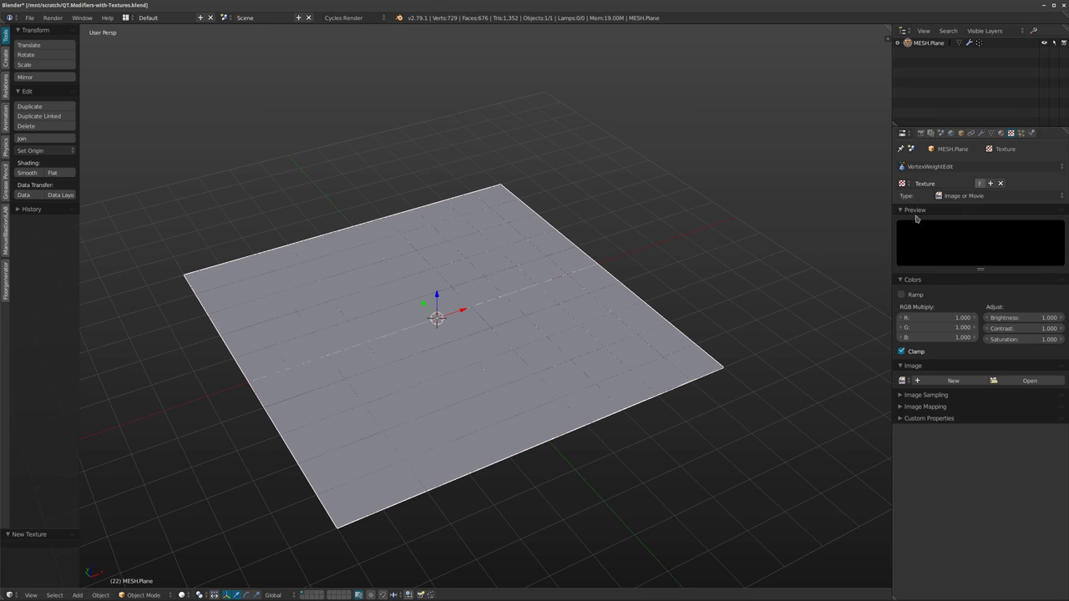
left_click(981, 197)
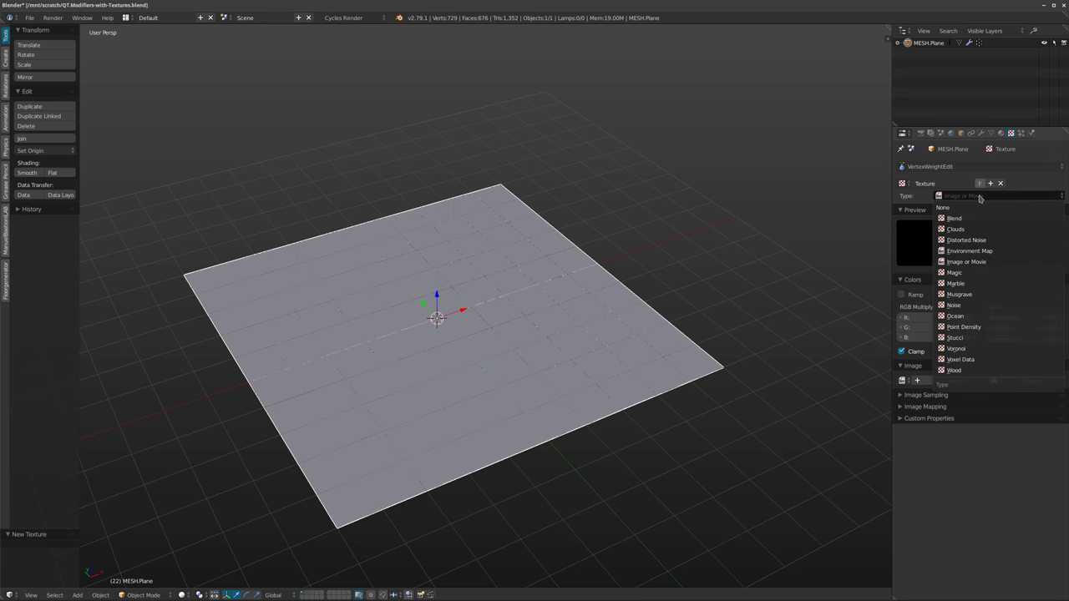
left_click(1015, 234)
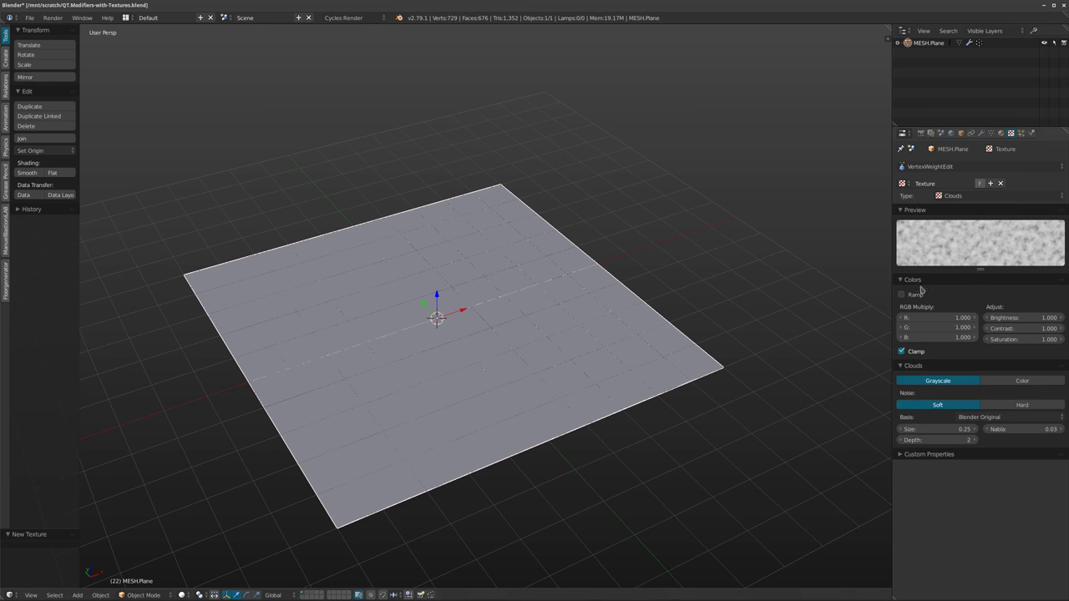
left_click(980, 133)
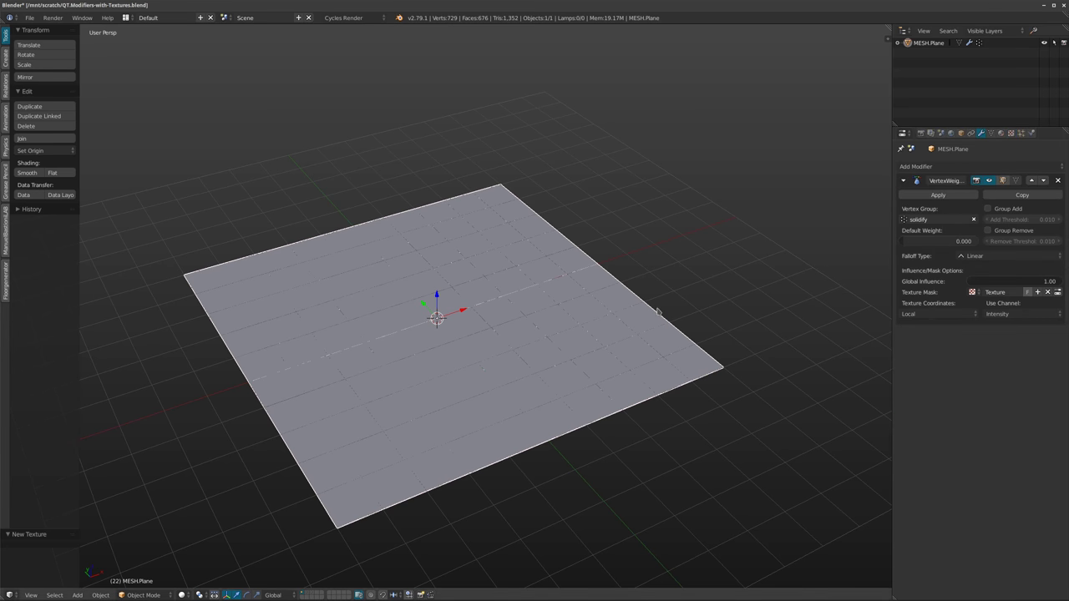
middle_click_drag(570, 321, 572, 332, "shift")
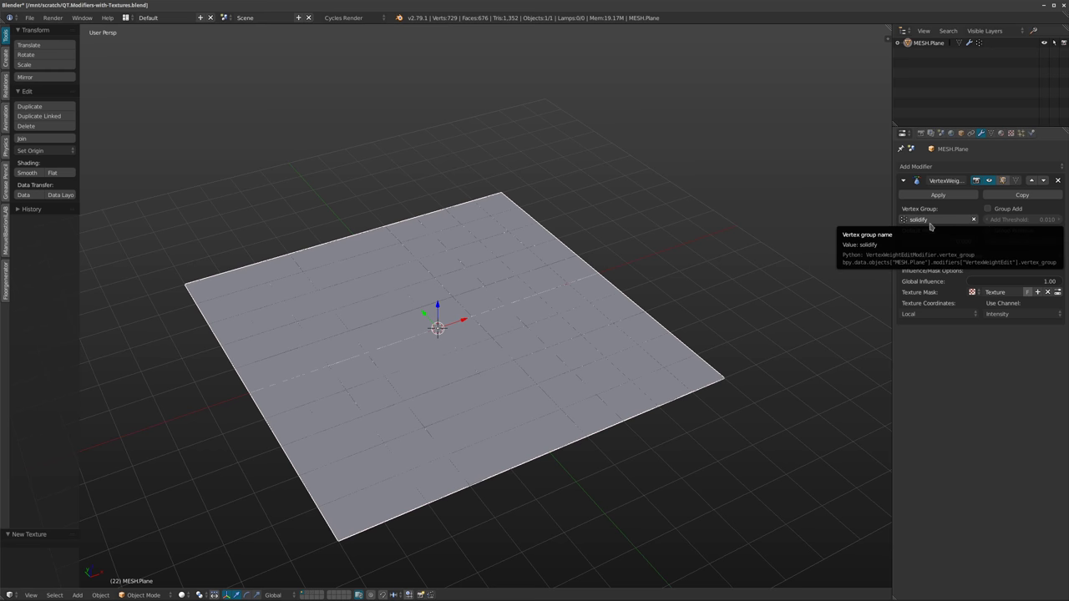
- Inspect the solidify vertex group's settings with the plane in Edit Mode and return to the modifier settings
left_click(991, 133)
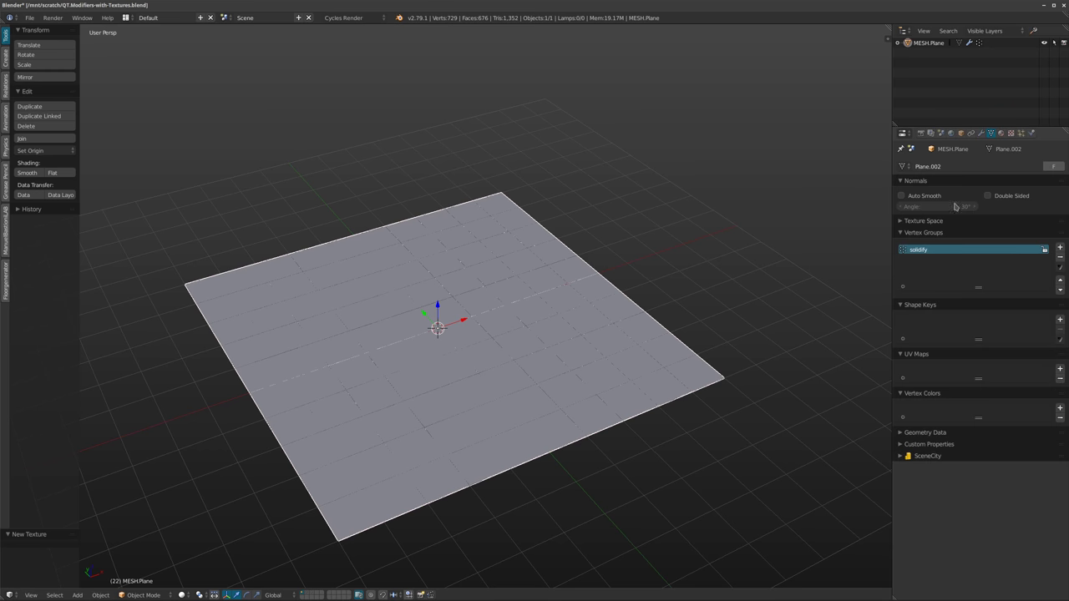
key("Tab")
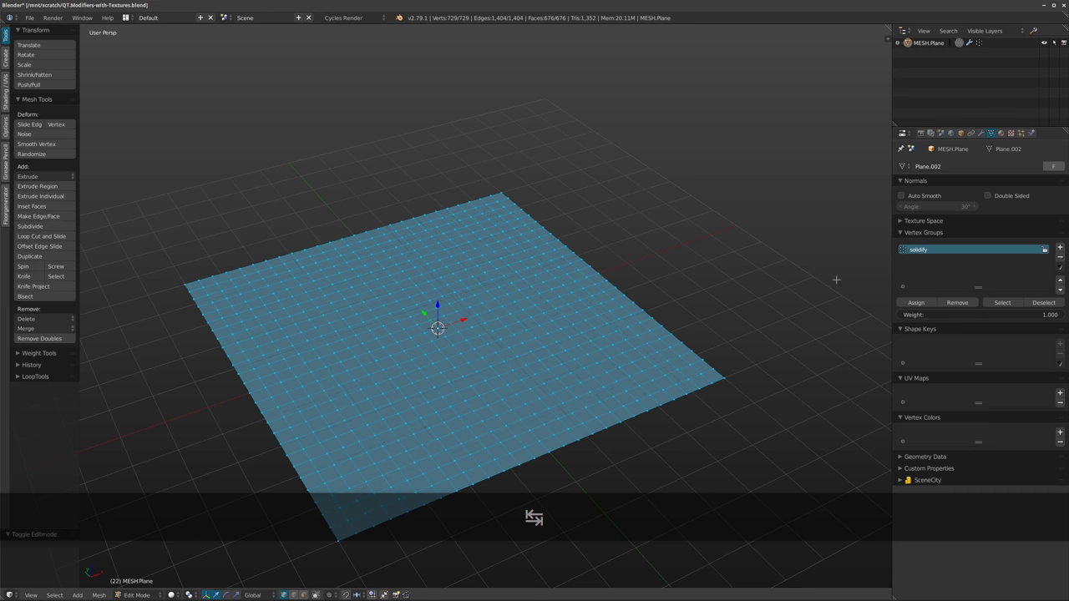
key("Tab")
left_click(981, 133)
middle_click_drag(543, 284, 534, 329)
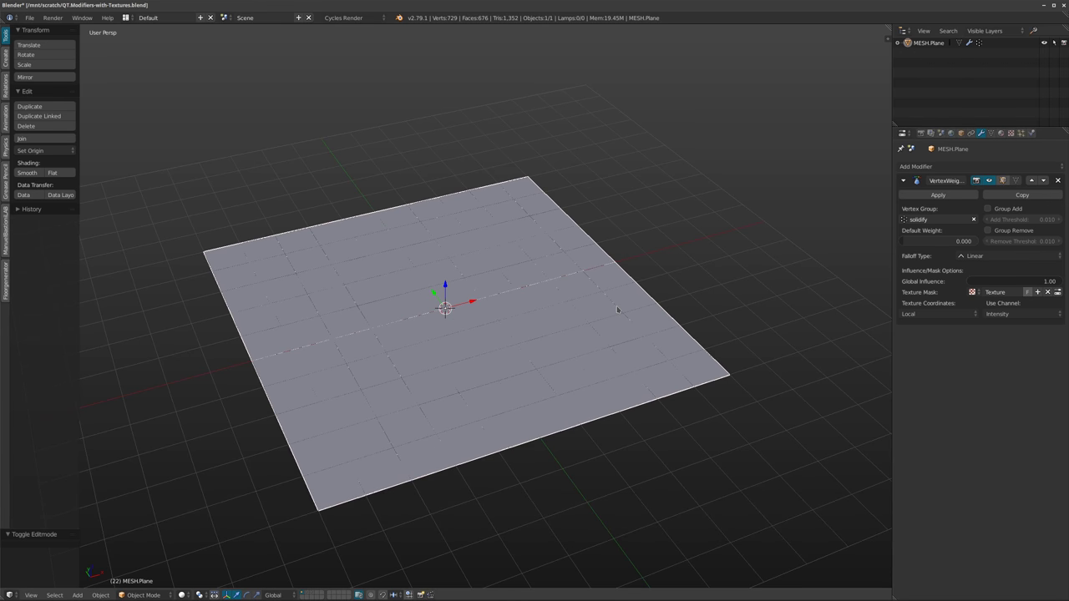
- Set the weight modifier's falloff to Custom Curve and invert the curve so it runs from Y 1 at X 0 to Y 0 at X 1
left_click(1002, 255)
left_click(1001, 255)
left_click(1002, 254)
left_click(994, 234)
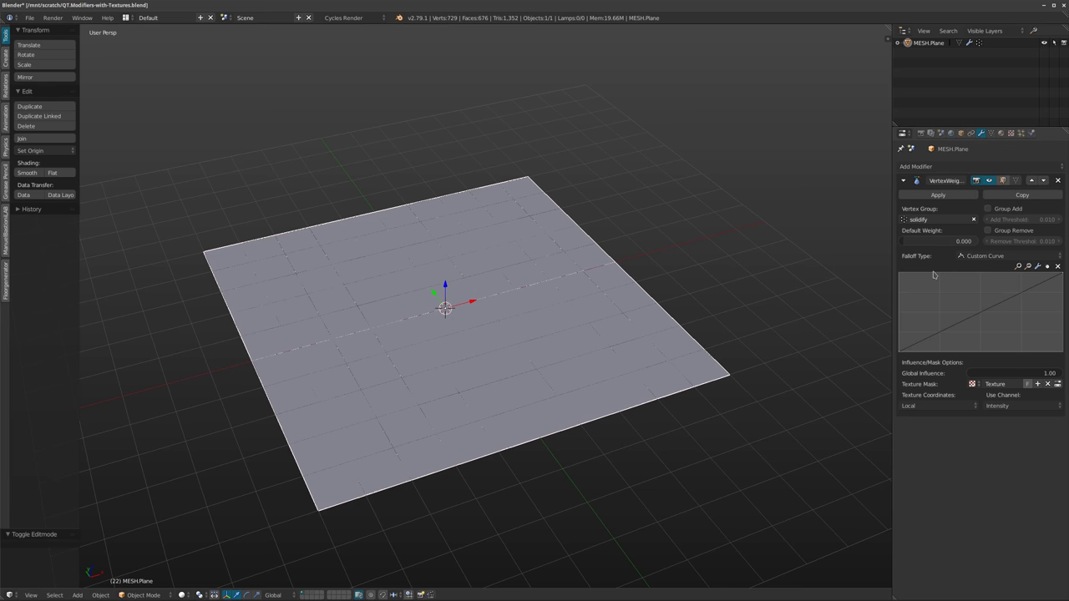
left_click_drag(900, 351, 899, 272)
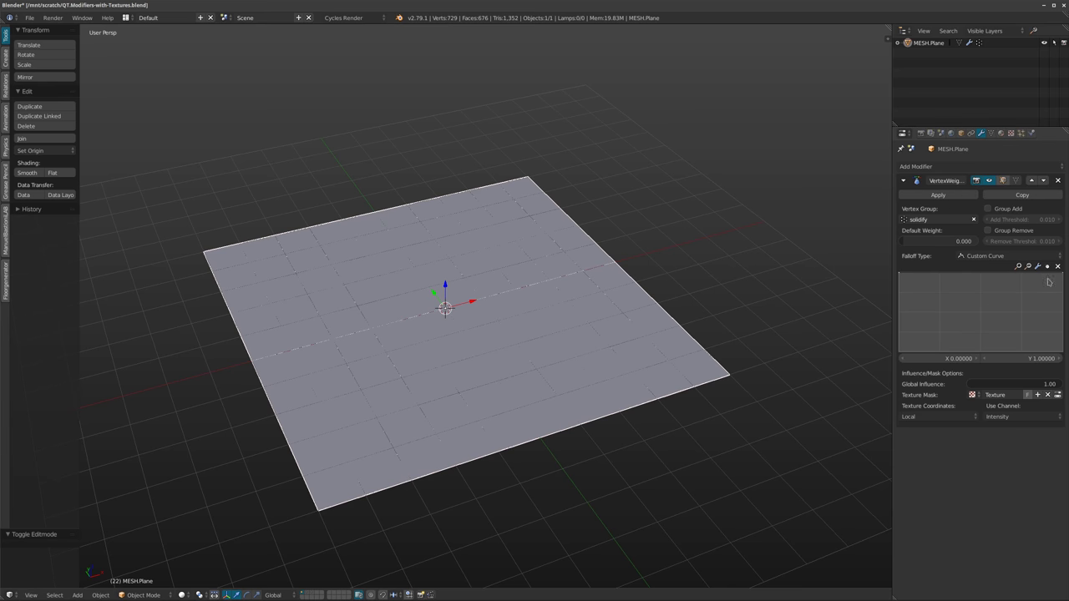
left_click_drag(1061, 276, 1062, 352)
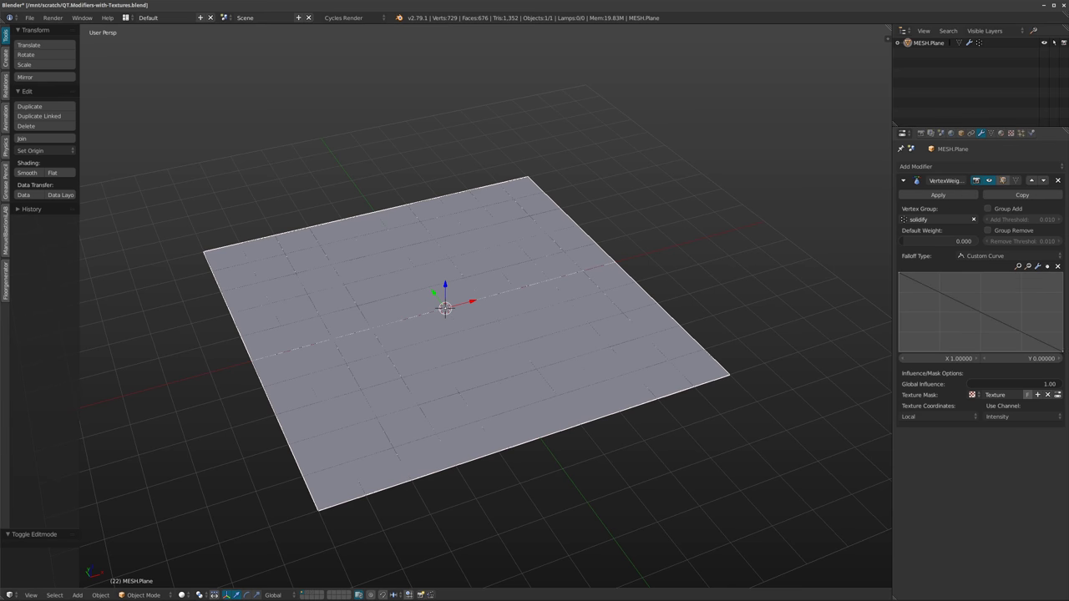
- Enable Group Add and Group Remove on the Vertex Weight Edit modifier
left_click(1004, 208)
left_click(1018, 232)
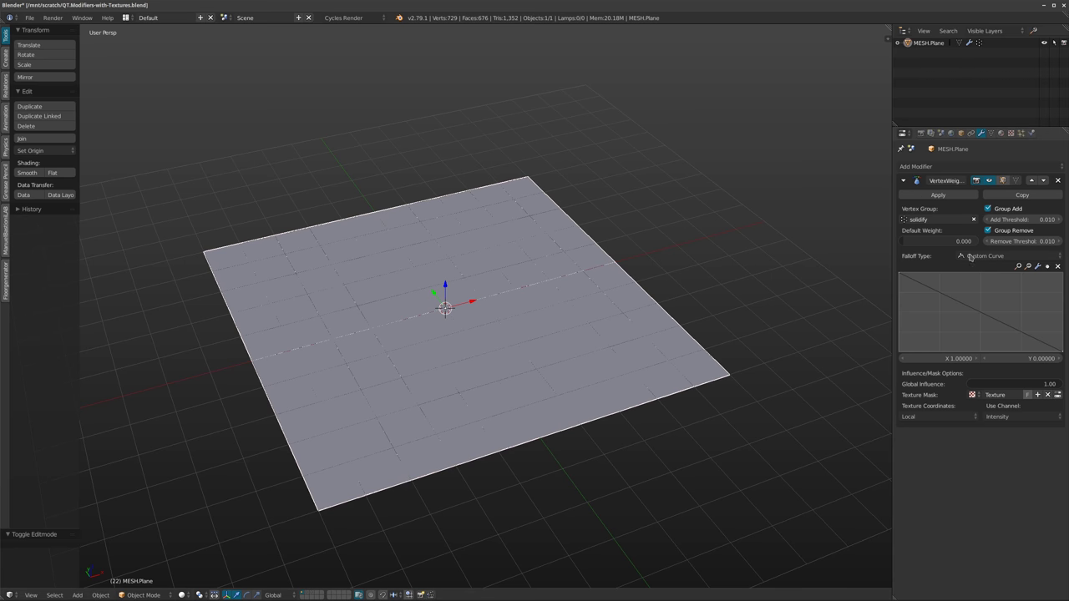
middle_click_drag(504, 337, 471, 358)
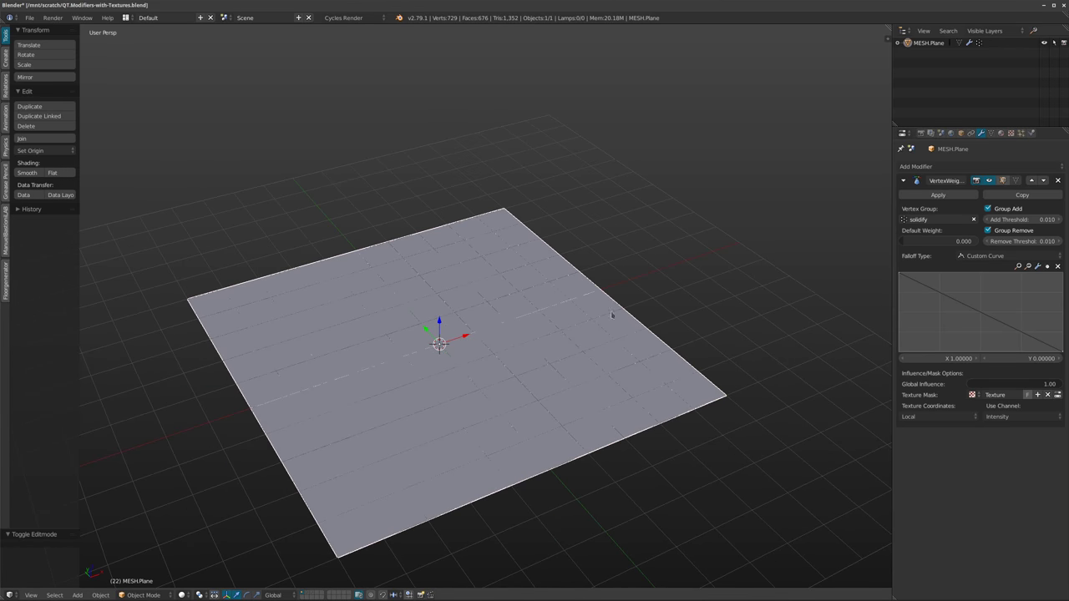
- Add a Solidify modifier to the plane and set its thickness to about -0.093
left_click(930, 167)
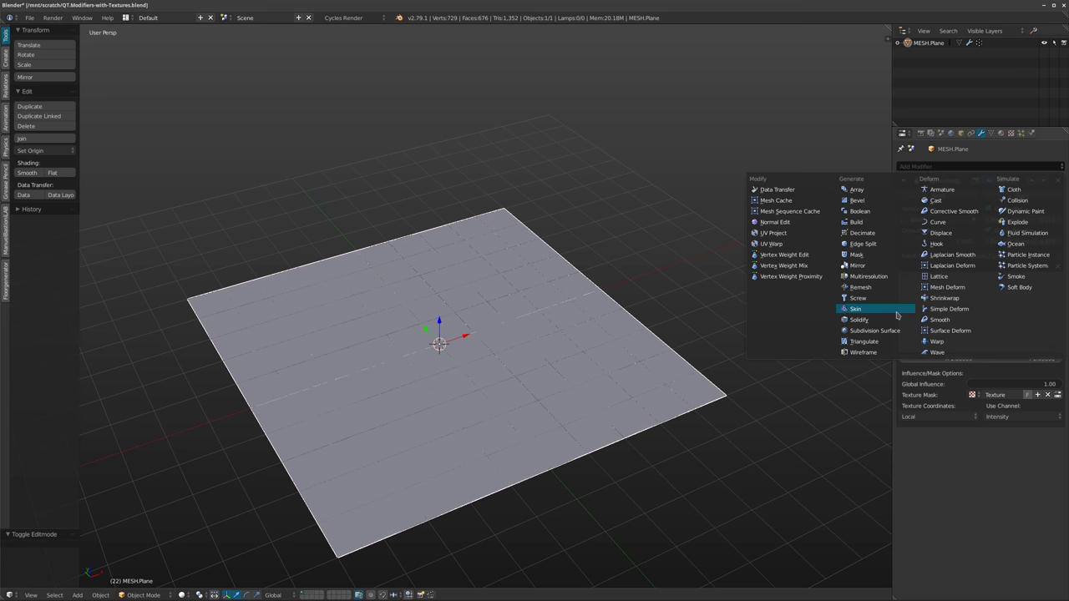
left_click(864, 309)
middle_click_drag(604, 321, 605, 288)
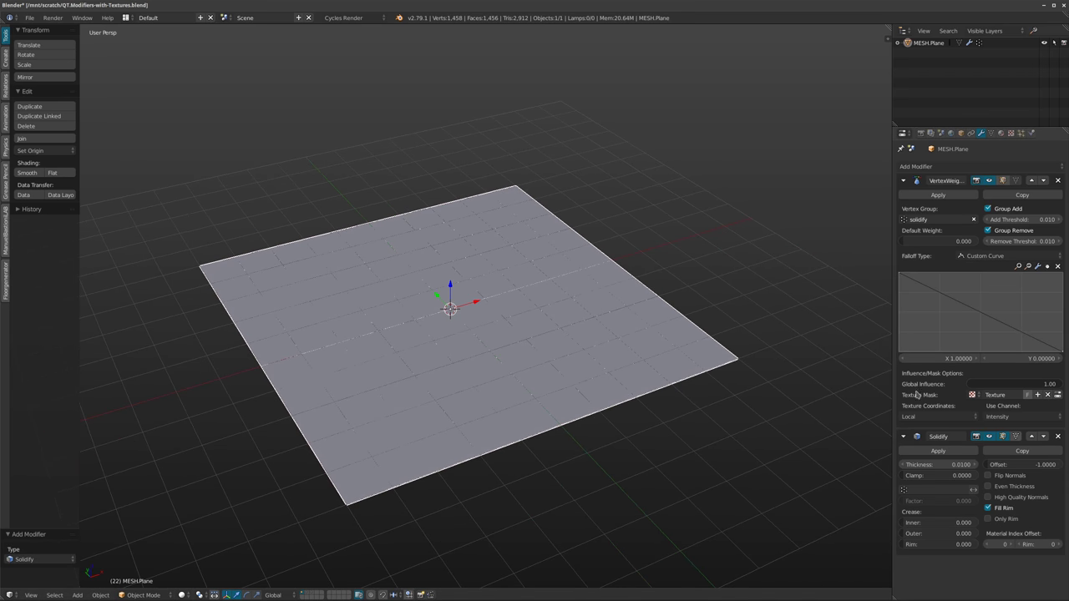
left_click_drag(952, 465, 936, 465)
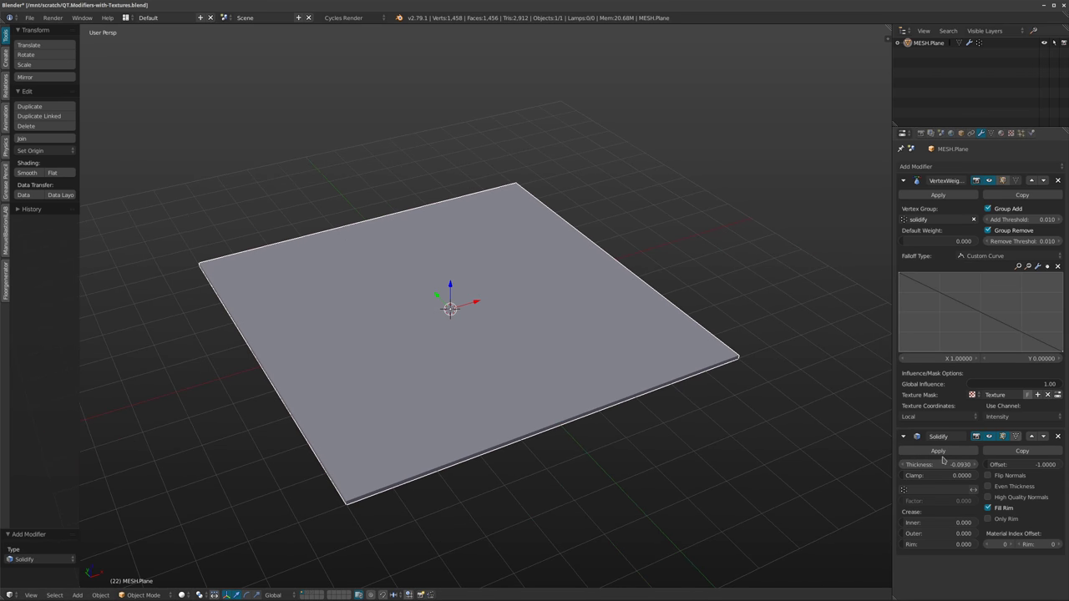
- Try a thickness of -1 on the Solidify modifier, and set it to -5
left_click(942, 463)
type("-1")
key("Return")
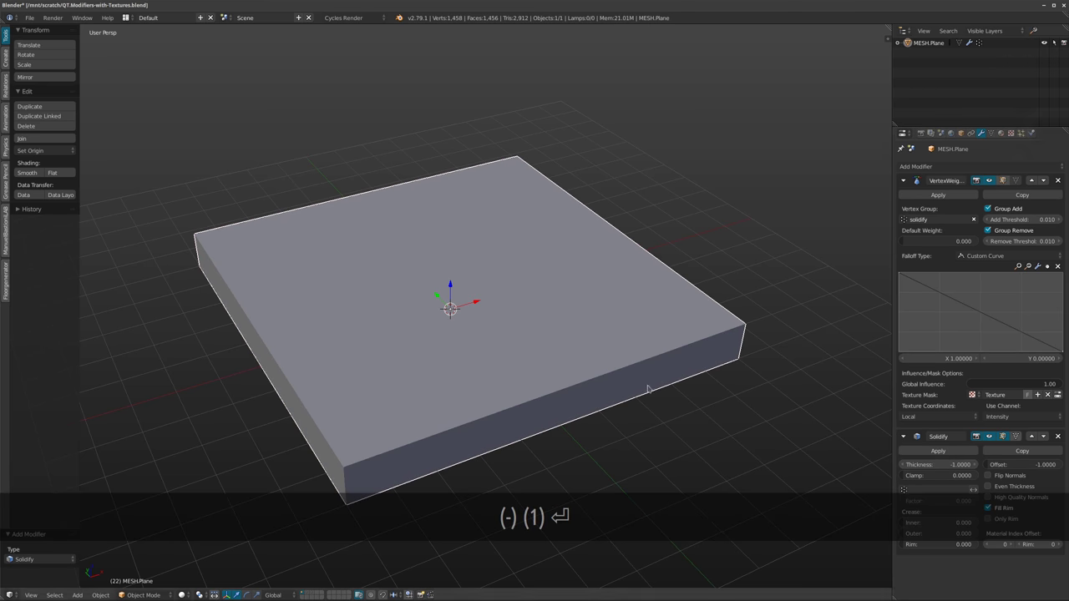
left_click(910, 465)
type("-5")
key("Return")
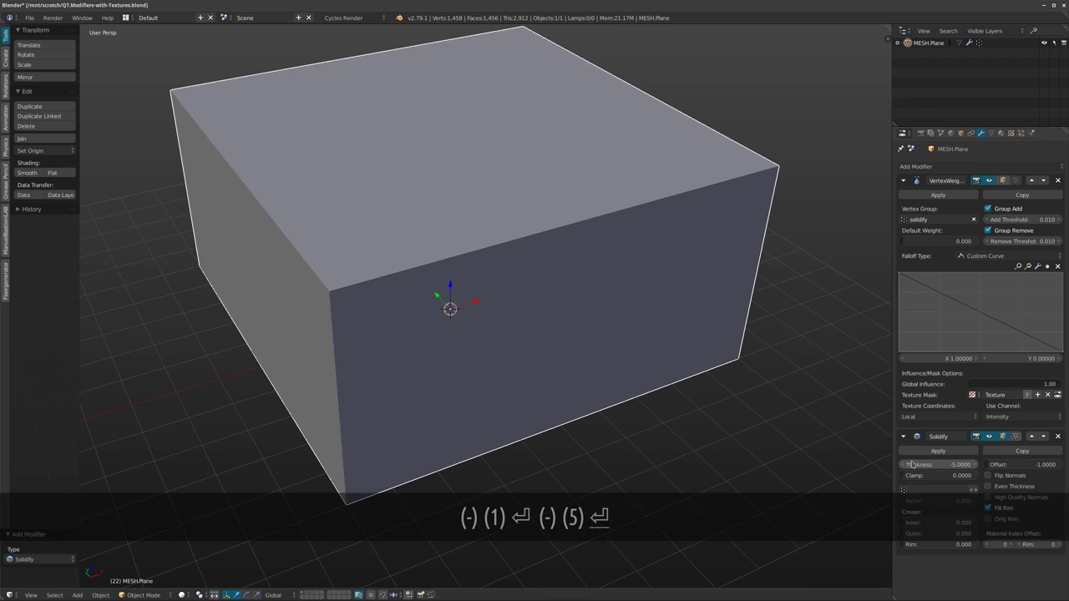
- Assign the solidify vertex group to the plane's Solidify modifier
scroll(577, 334, "down", 1)
middle_click_drag(564, 334, 564, 358, "shift")
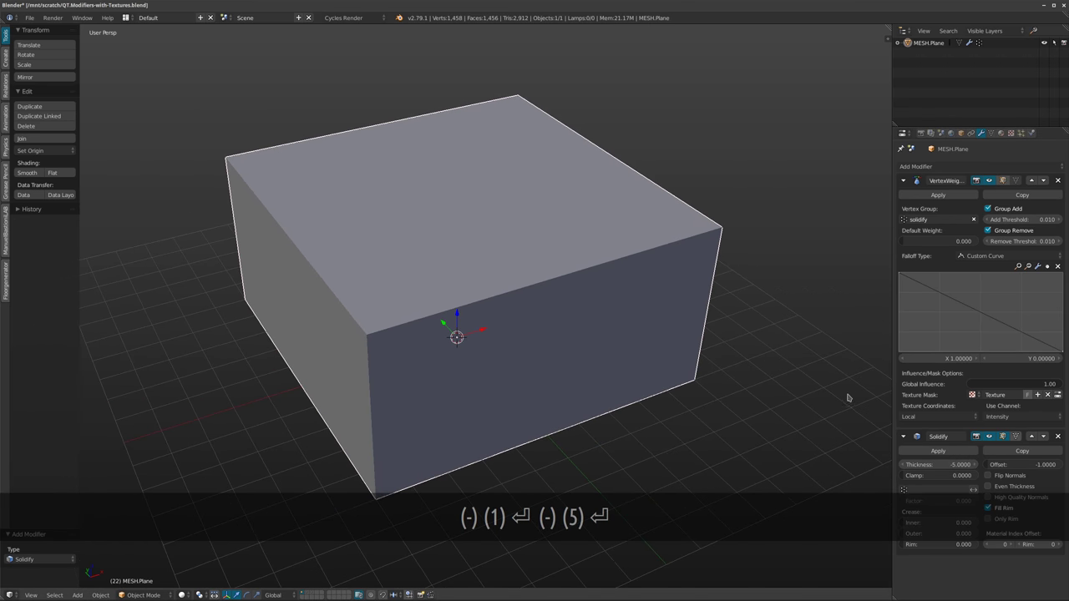
left_click(918, 490)
left_click(919, 389)
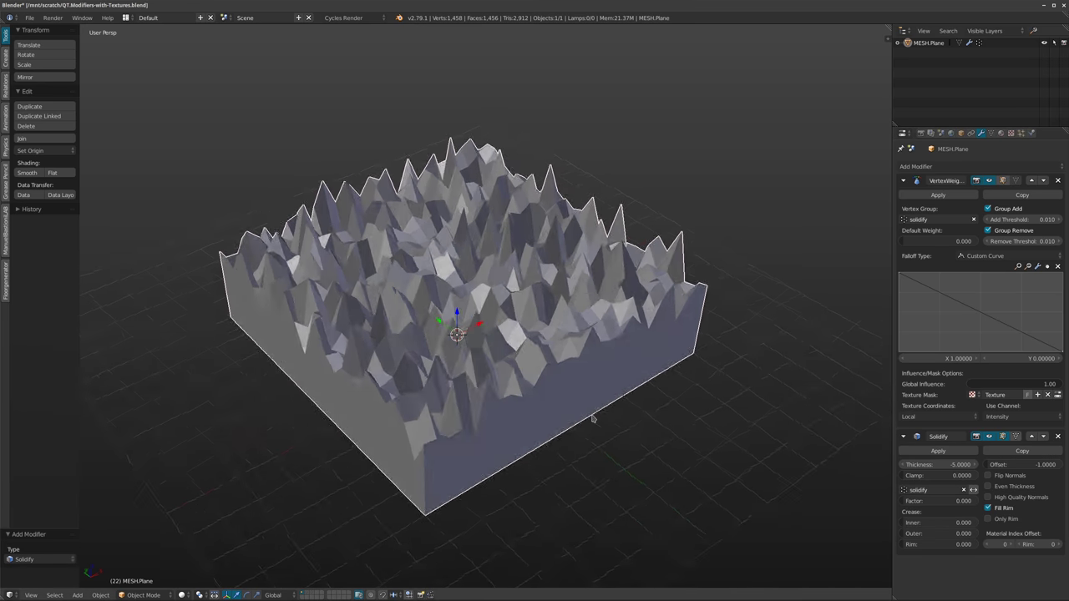
middle_click_drag(595, 411, 527, 335)
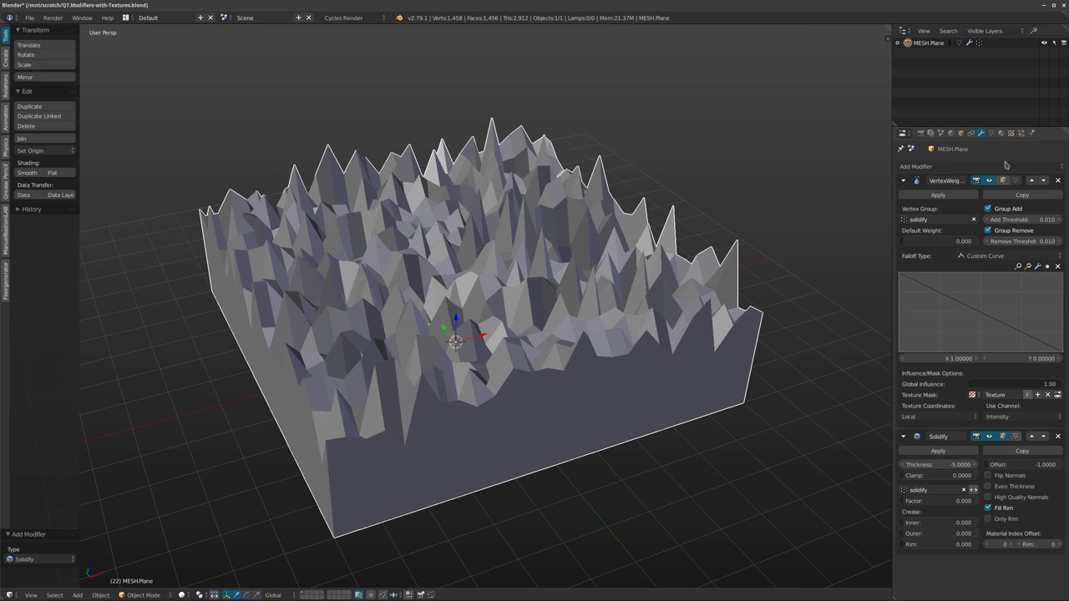
- Set the size of the clouds texture to 2.00
left_click(1011, 133)
left_click(940, 430)
type("2")
key("Return")
middle_click_drag(615, 239, 542, 244)
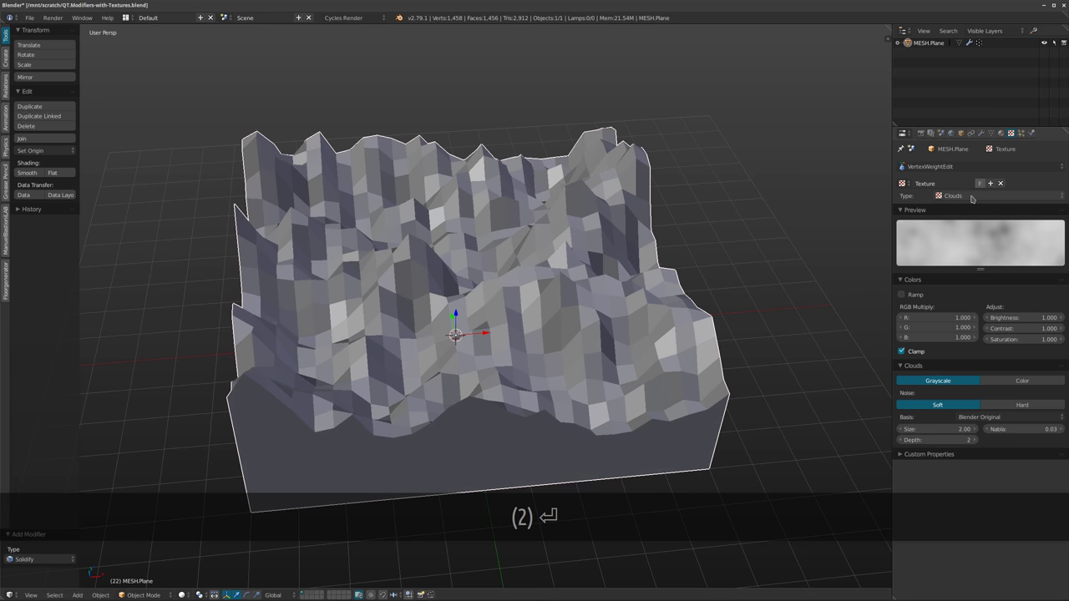
- Change the mask texture's type to Distorted Noise and set its basis to Cell Noise
scroll(972, 199, "up", 1, "ctrl")
scroll(971, 197, "down", 2, "ctrl")
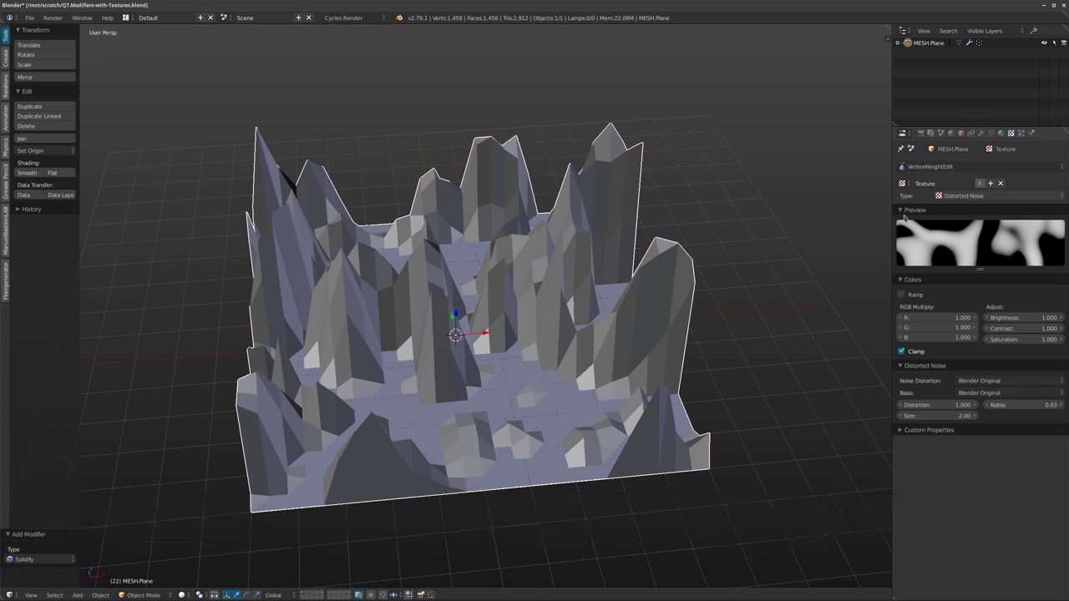
middle_click_drag(551, 269, 613, 276)
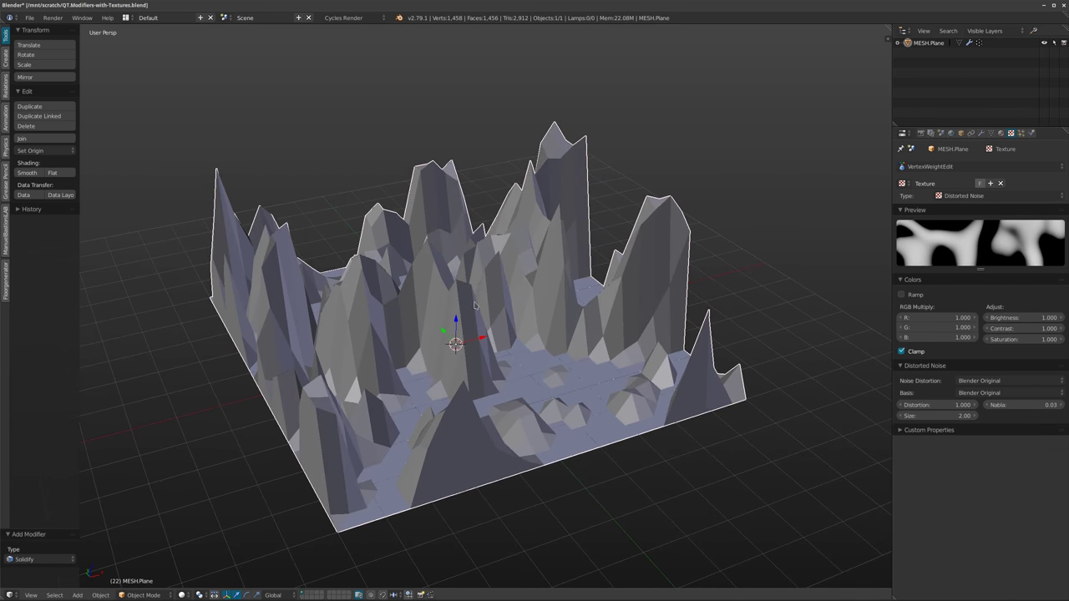
middle_click_drag(471, 306, 452, 299)
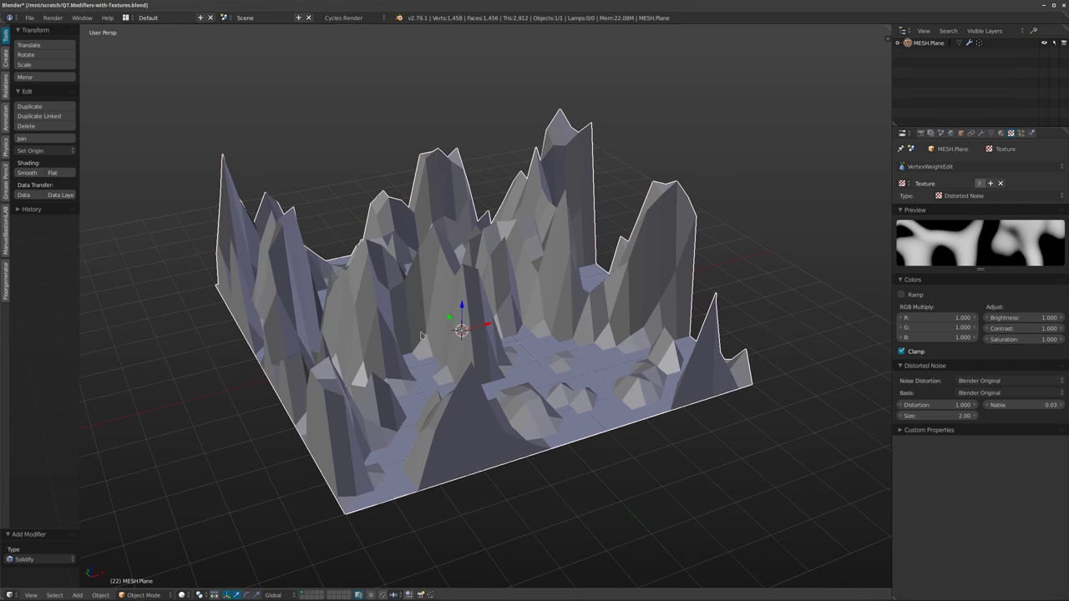
mouse_move(488, 334)
middle_mouse_down()
mouse_move(479, 368)
mouse_move(472, 343)
mouse_move(486, 345)
middle_mouse_up()
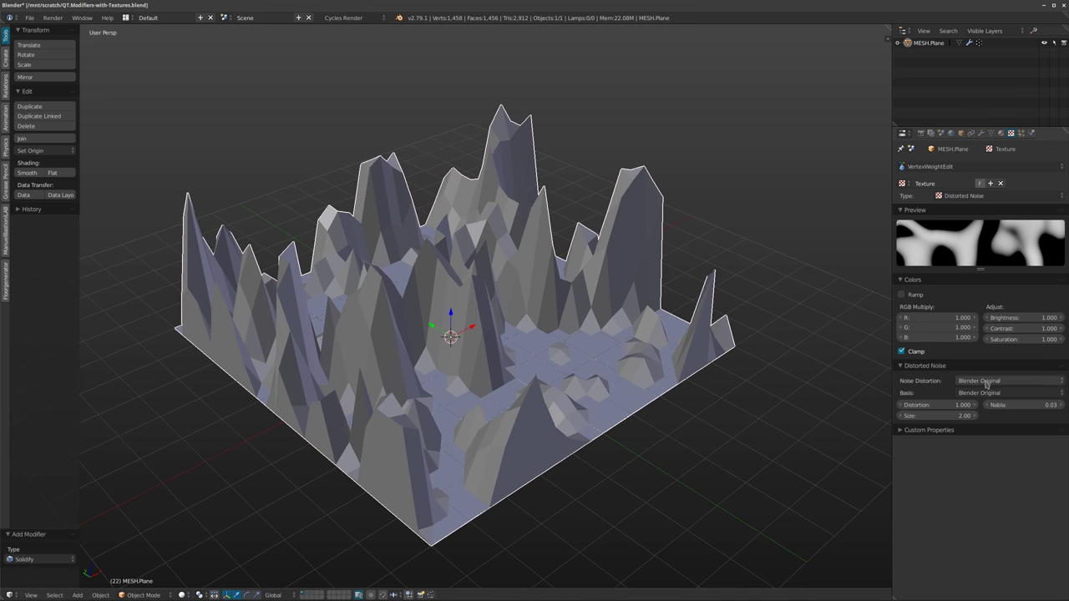
scroll(982, 393, "up", 1, "ctrl")
middle_click_drag(692, 332, 597, 326)
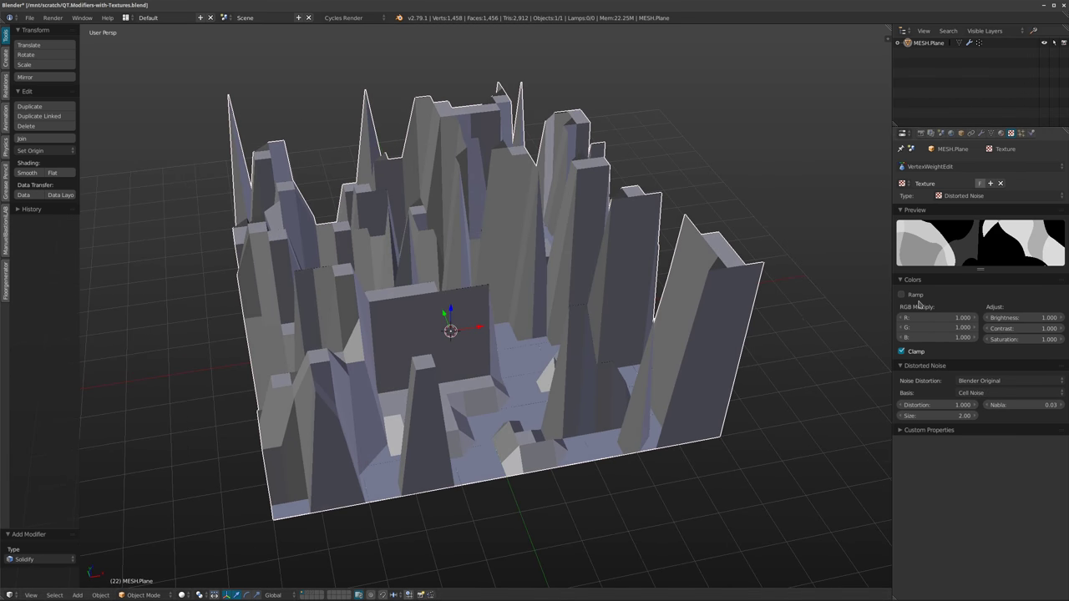
- Enable the texture's color ramp and make its black stop fully opaque
left_click(901, 295)
left_click(1034, 335)
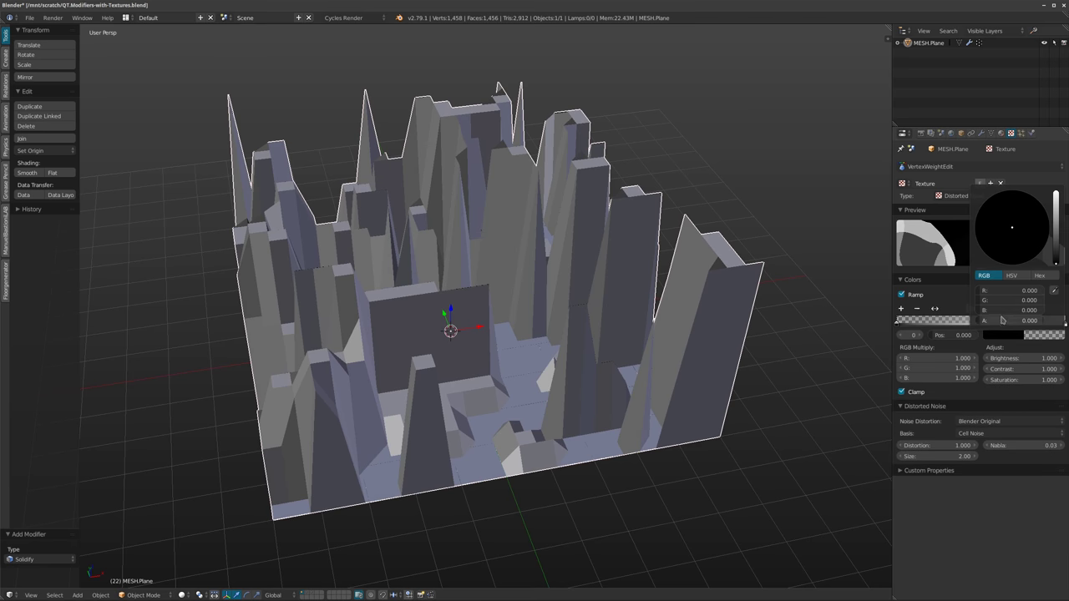
left_click_drag(1000, 320, 1044, 320)
- Keep the ramp's black stop at its start and move the white stop to position 0.452
left_click_drag(899, 323, 842, 328)
left_click_drag(1063, 323, 972, 325)
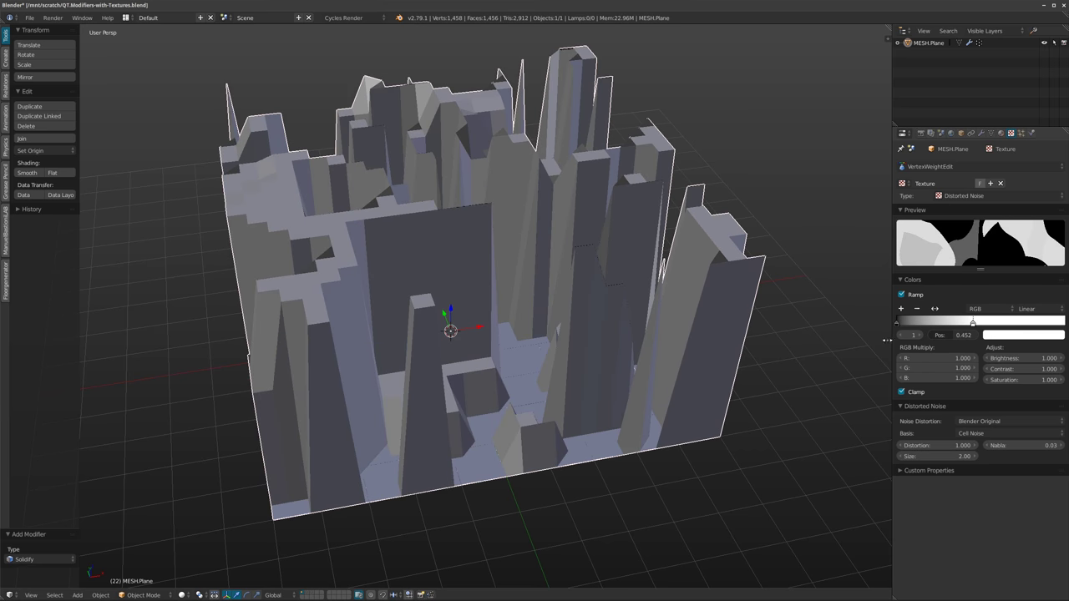
middle_click_drag(786, 326, 870, 278)
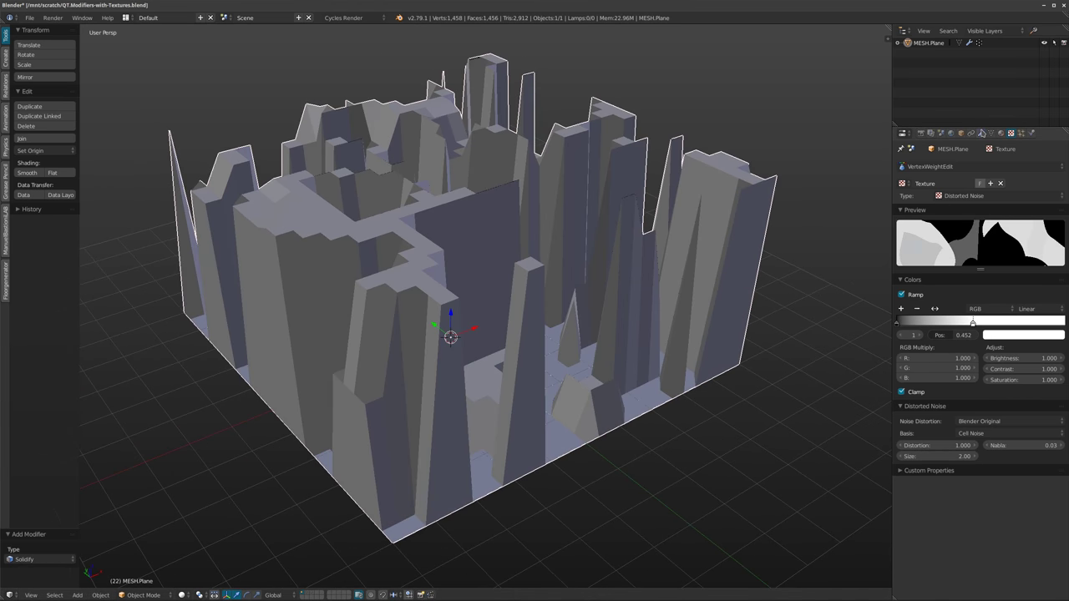
- Add a Smooth modifier to the plane and limit it to the solidify vertex group
left_click(980, 133)
left_click(903, 180)
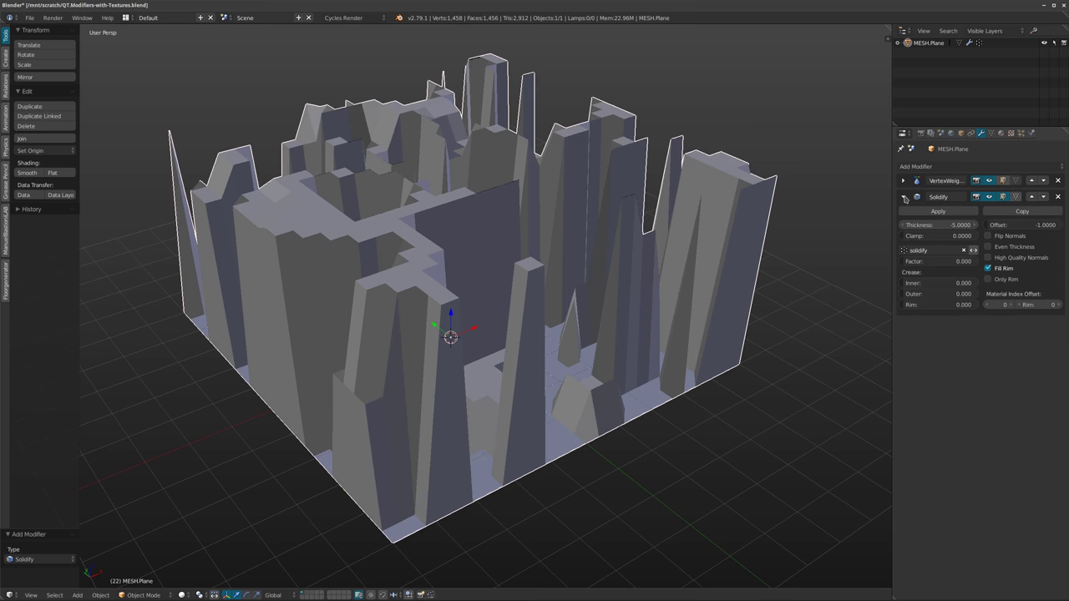
left_click(923, 166)
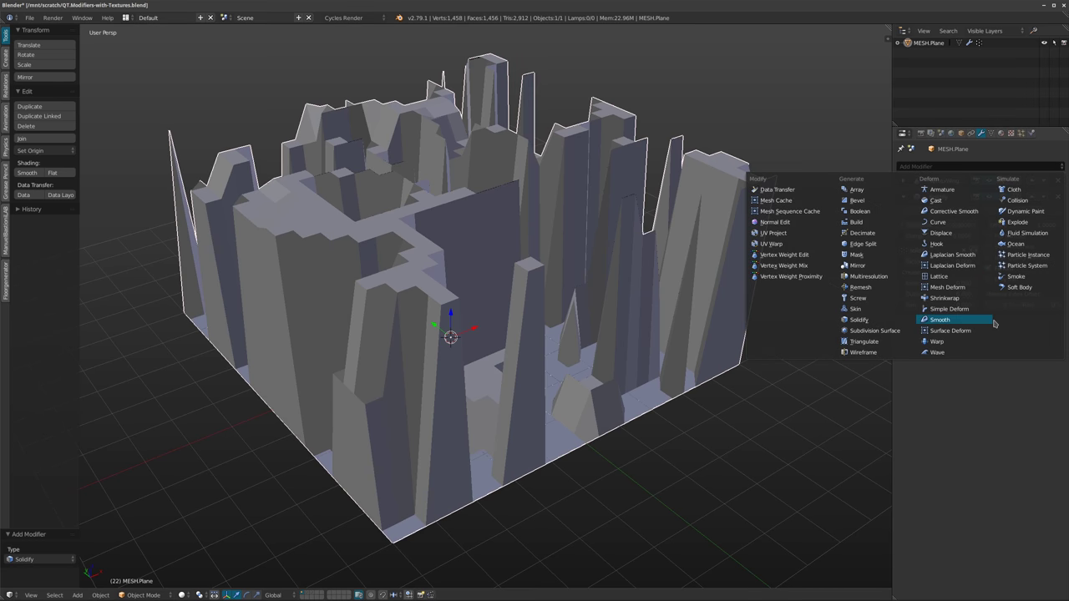
left_click(939, 320)
left_click(949, 385)
left_click(951, 401)
- Set the Smooth modifier's Repeat to 10
mouse_move(687, 327)
middle_mouse_down()
mouse_move(626, 326)
mouse_move(619, 346)
mouse_move(677, 327)
middle_mouse_up()
left_click_drag(1002, 363, 1053, 363)
middle_click_drag(773, 326, 511, 311)
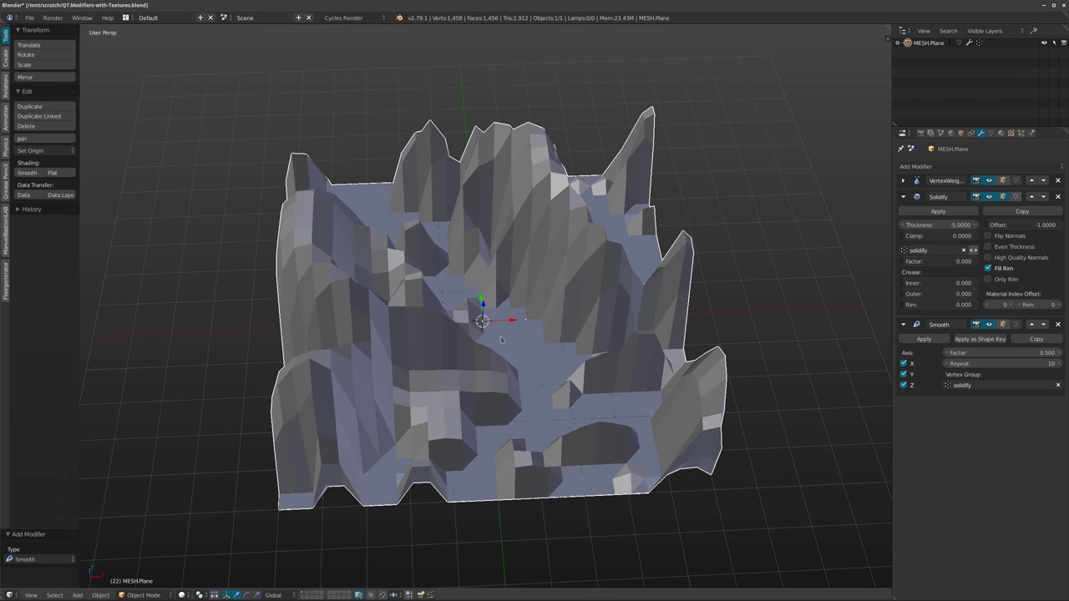
- Examine the smoothed, solidified plane from several angles
middle_click_drag(499, 359, 554, 222)
middle_click_drag(510, 193, 510, 262)
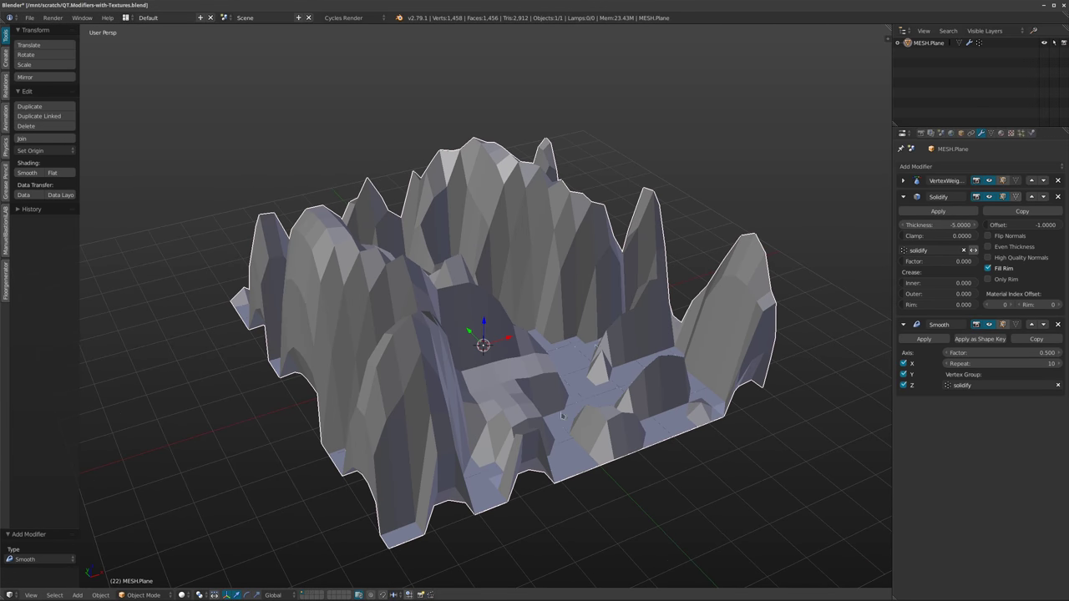
middle_click_drag(576, 414, 615, 396)
middle_click_drag(570, 365, 614, 343)
middle_click_drag(628, 221, 581, 225, "shift")
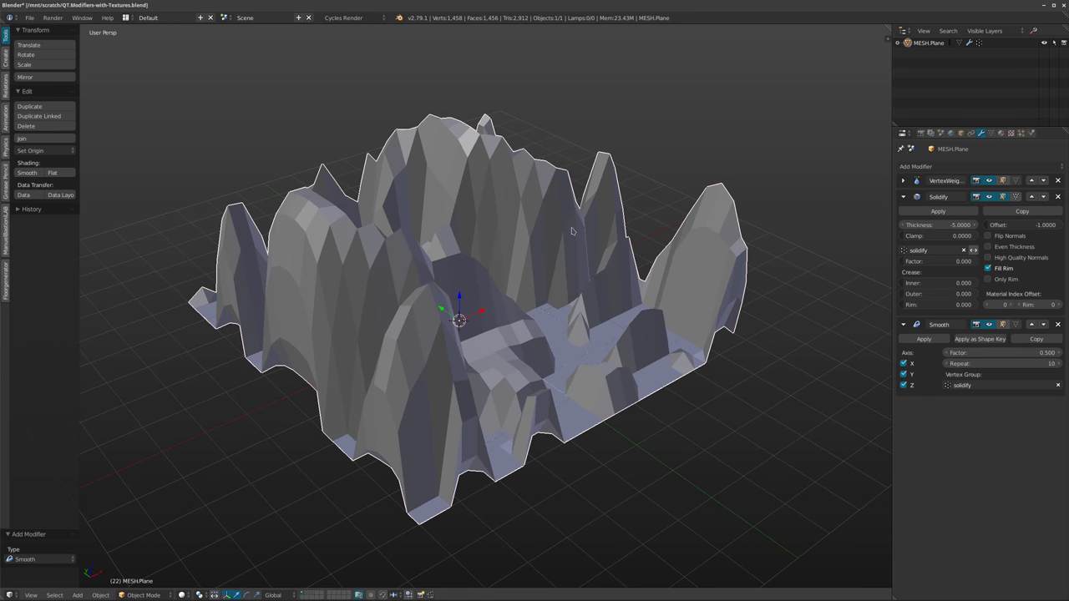
middle_click_drag(496, 265, 585, 263)
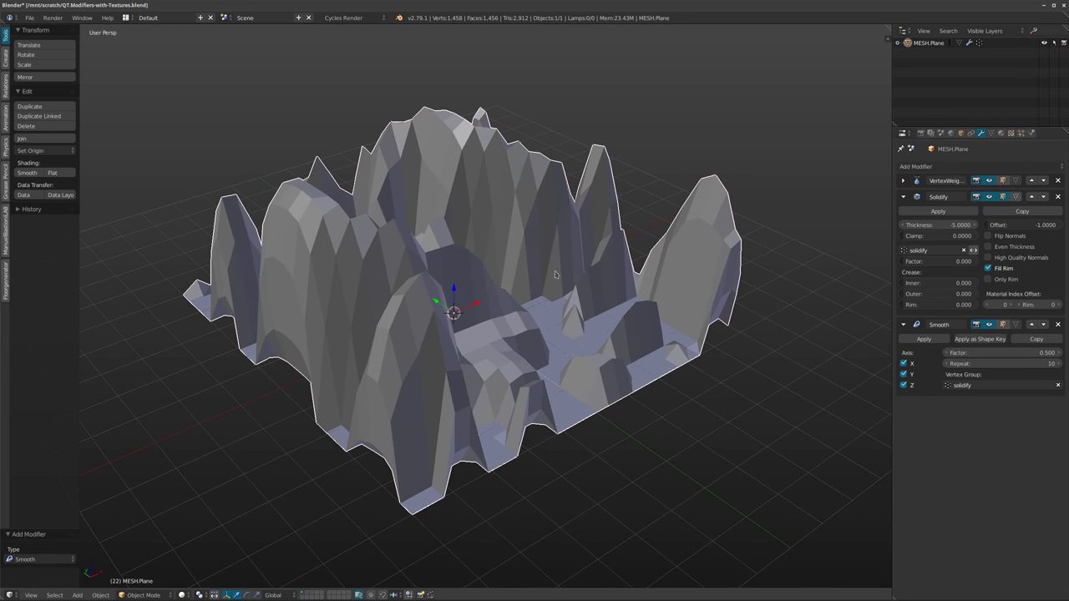
- Switch to layer 2 and select the cube mesh
key("2")
scroll(454, 357, "down", 6)
right_click(491, 286)
middle_click_drag(417, 285, 624, 317)
scroll(466, 262, "up", 3)
scroll(504, 284, "down", 3)
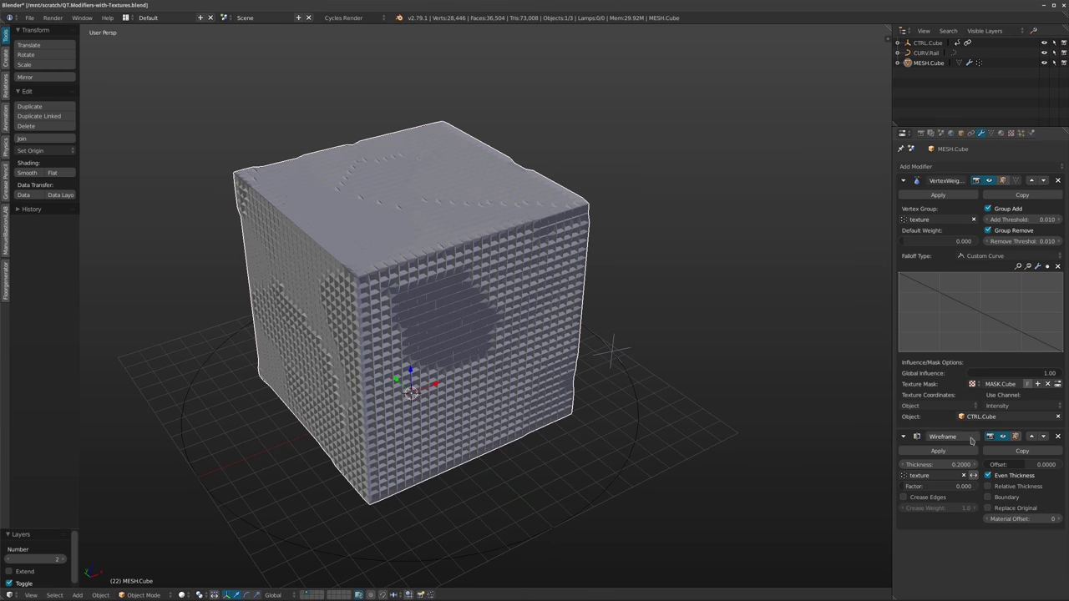
- Inspect the cube's vertex group, its modifier stack and the MASK.Cube texture settings
left_click(991, 132)
left_click(981, 133)
left_click(1009, 133)
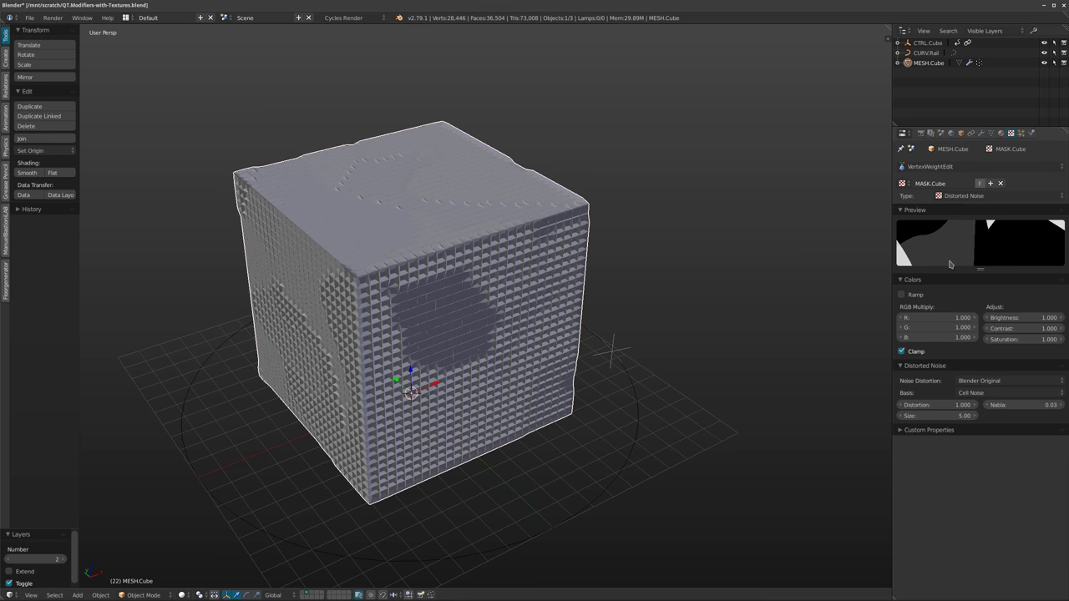
middle_click_drag(615, 298, 623, 276, "shift")
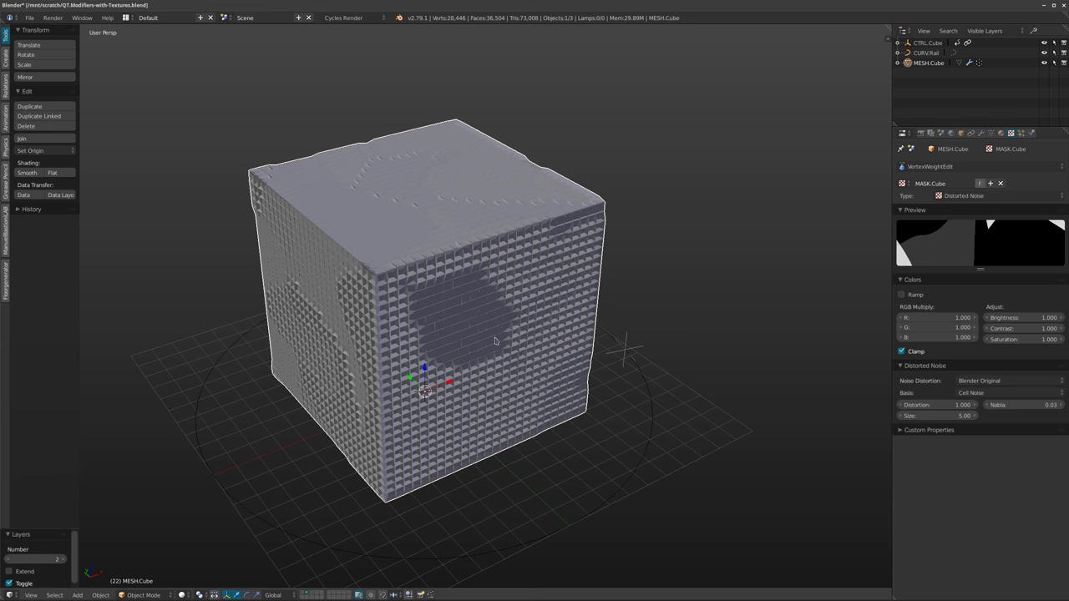
left_click(980, 132)
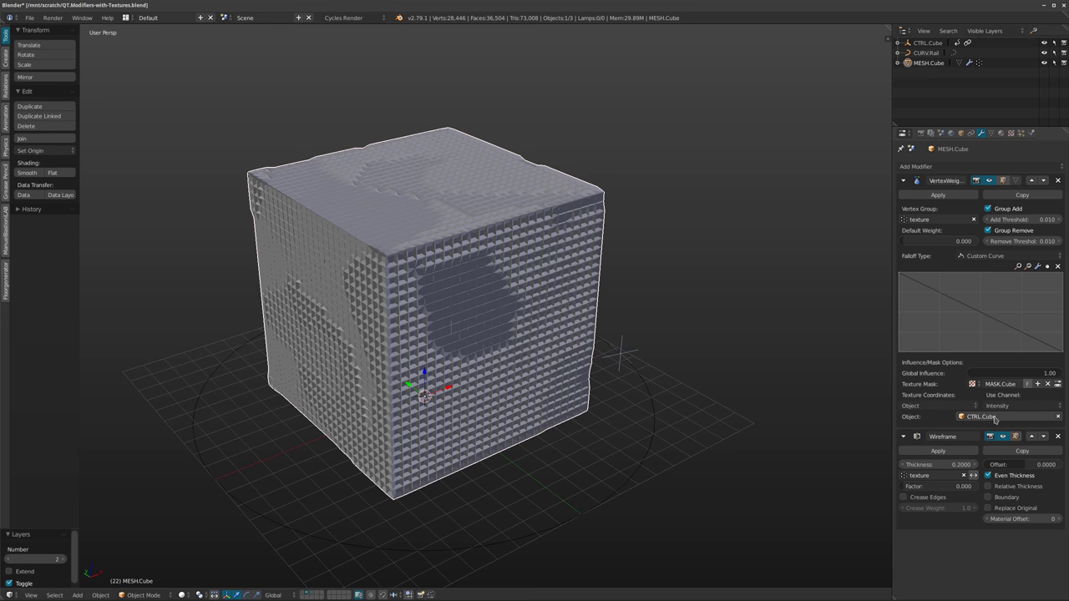
- Select the CTRL.Cube empty to inspect its Follow Path constraint, and play the animation
right_click(640, 350)
middle_click_drag(693, 386, 632, 407)
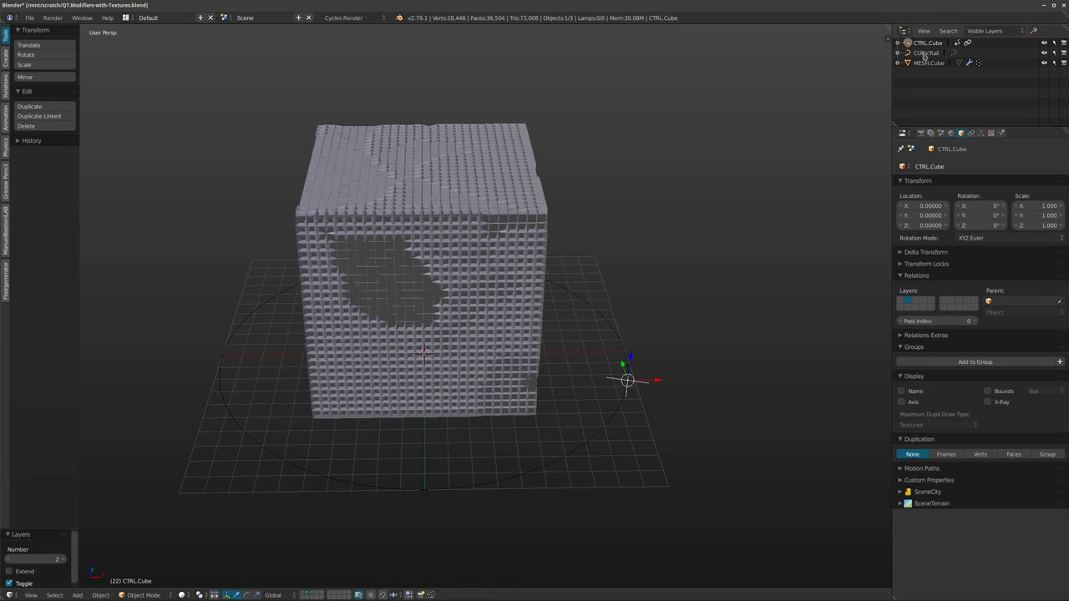
left_click(970, 133)
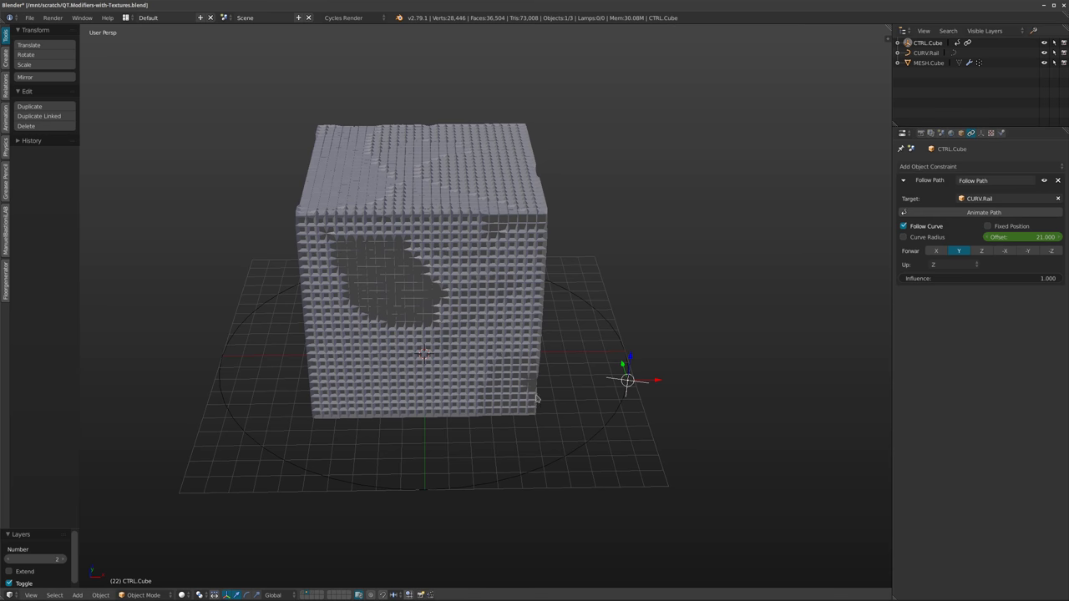
key("alt+a")
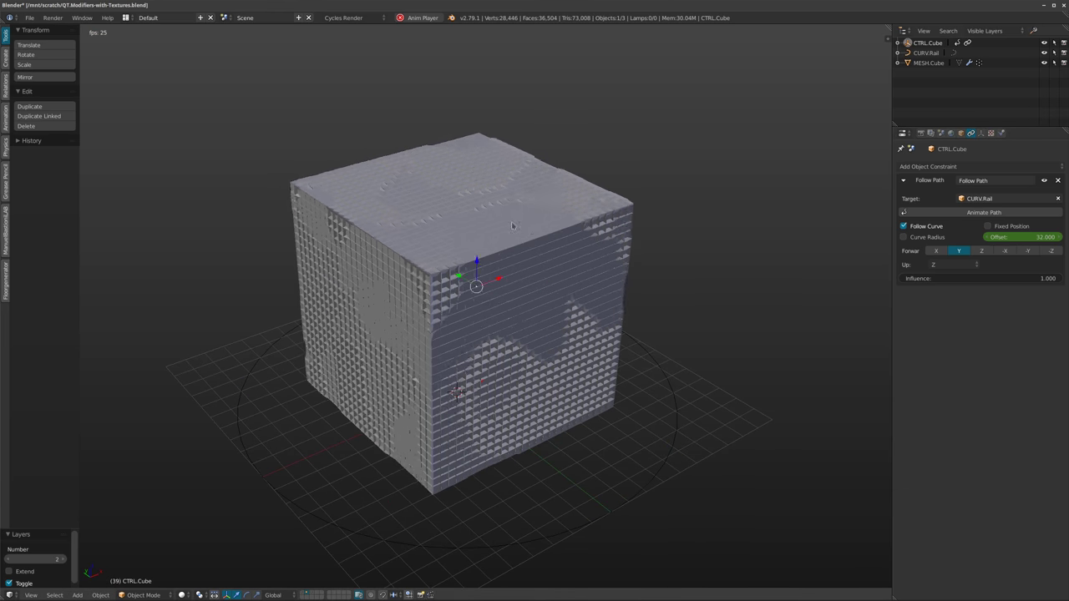
- Select the cube to review its modifiers during playback, and stop the animation
right_click(513, 226)
left_click(980, 133)
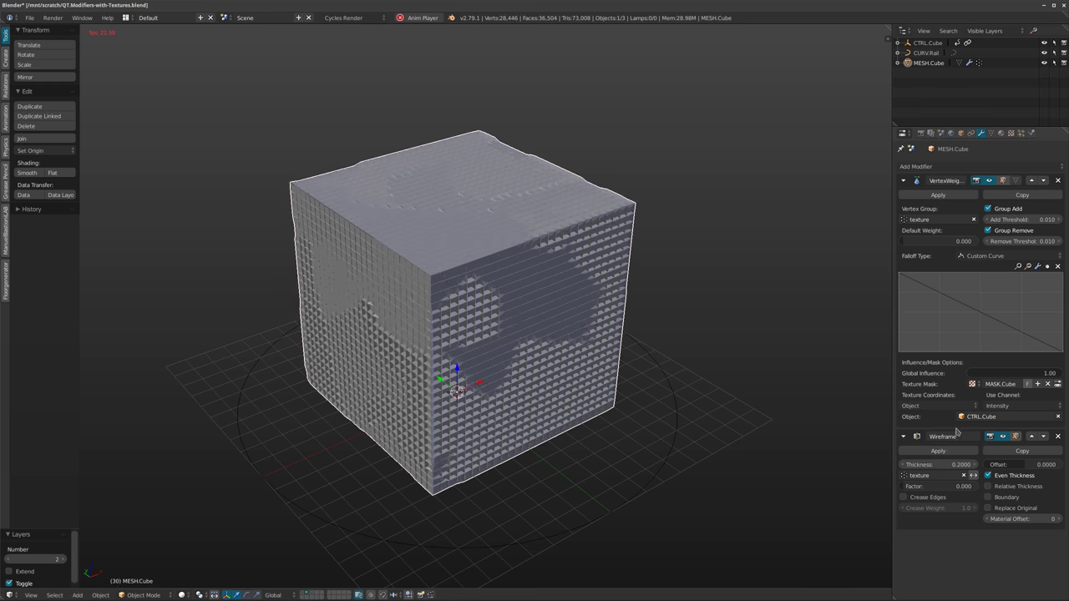
key("alt+a")
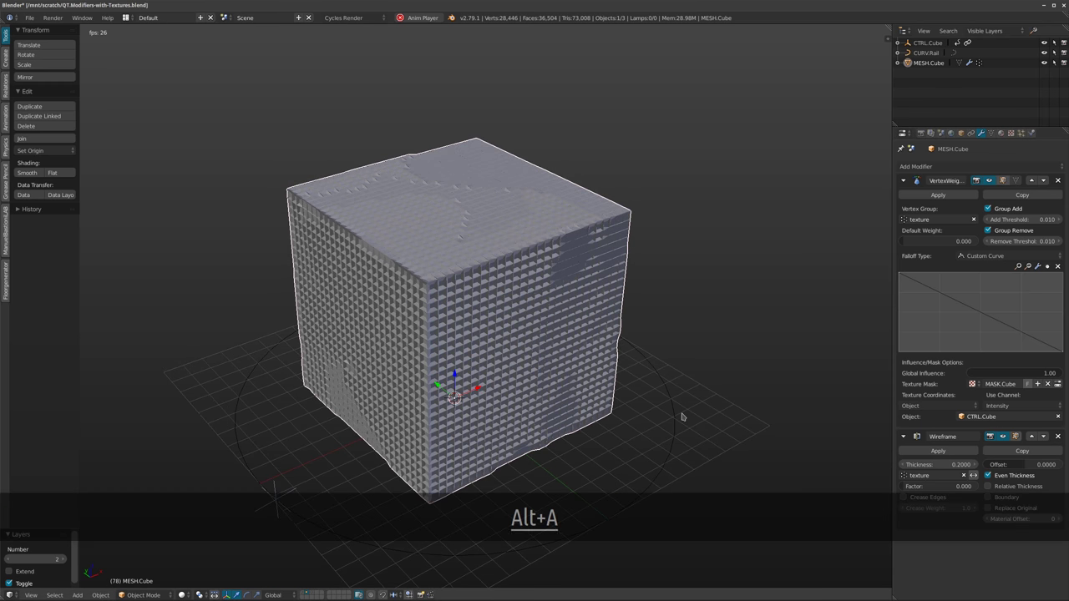
- Switch to layer 3 and select the Plane object
middle_click_drag(608, 370, 499, 329, "shift")
key("3")
scroll(499, 329, "up", 2)
scroll(535, 353, "up", 2)
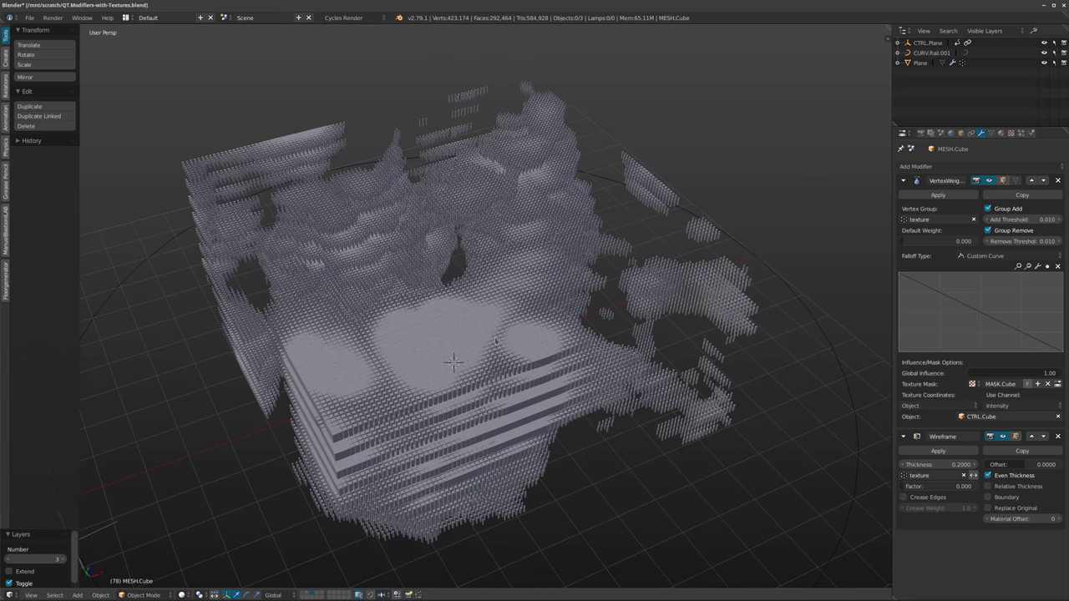
right_click(529, 338)
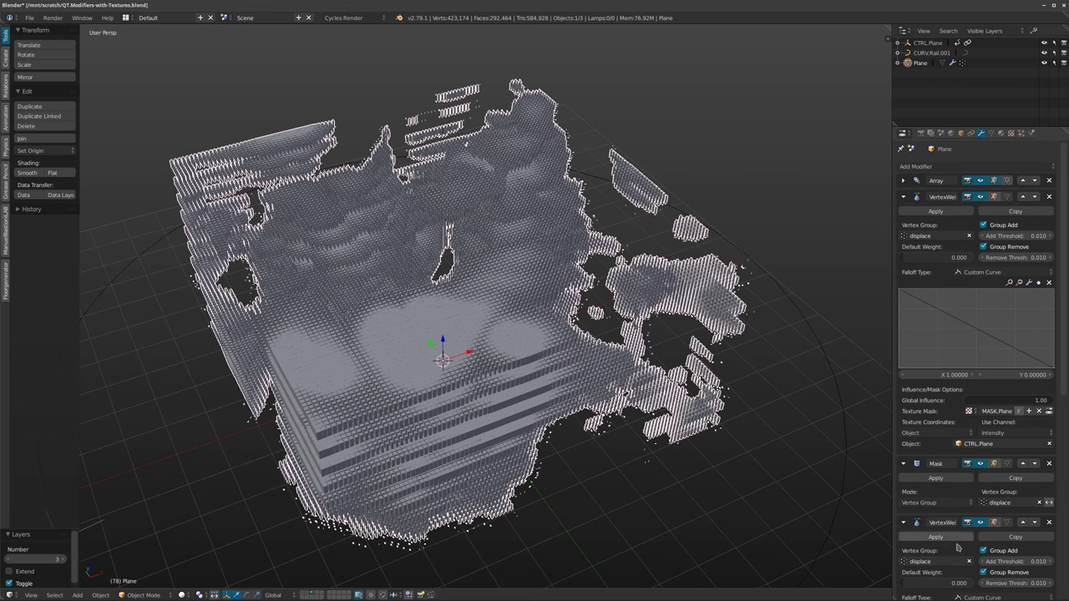
- Collapse all the expanded modifiers in the Plane object's stack
left_click(902, 463)
left_click(903, 479)
left_click(902, 496)
left_click(903, 512)
left_click(902, 197)
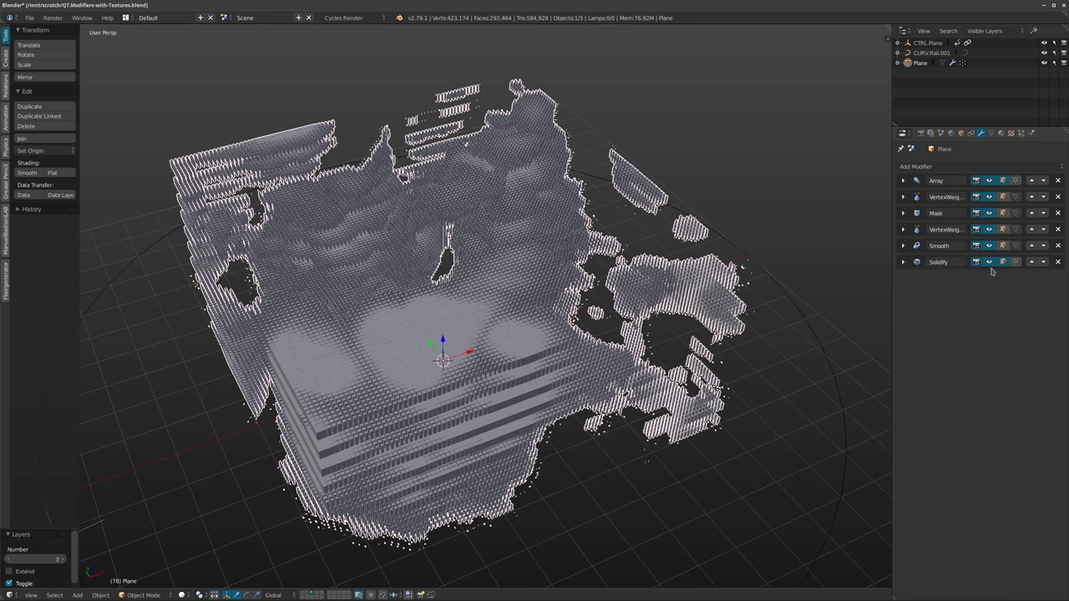
- Turn off viewport display for all of the Plane object's modifiers and enter Edit Mode
left_click_drag(990, 264, 988, 198)
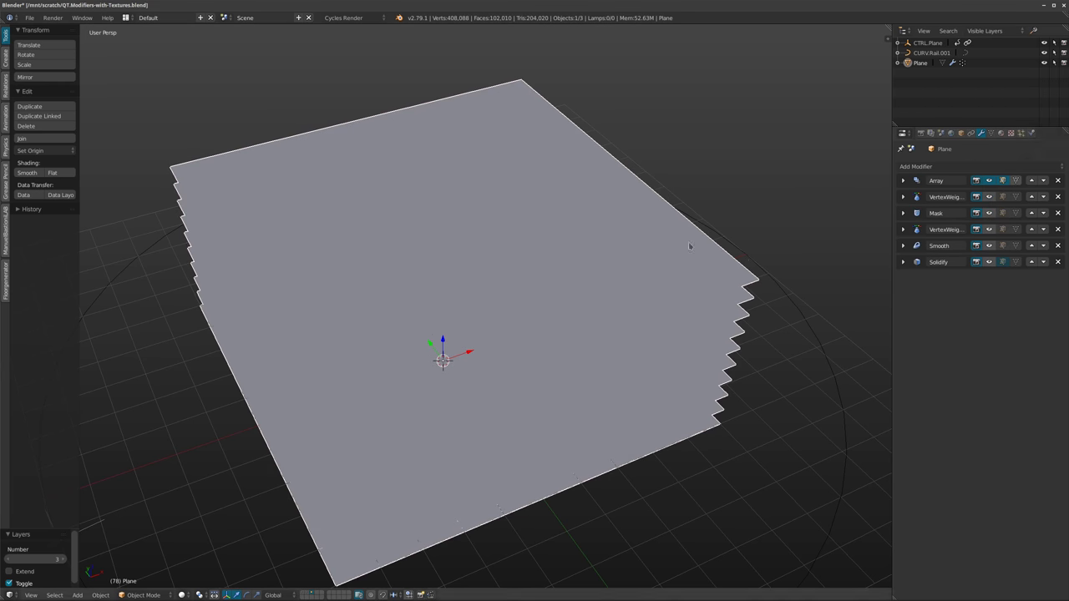
left_click(990, 180)
middle_click_drag(693, 279, 660, 236)
key("Tab")
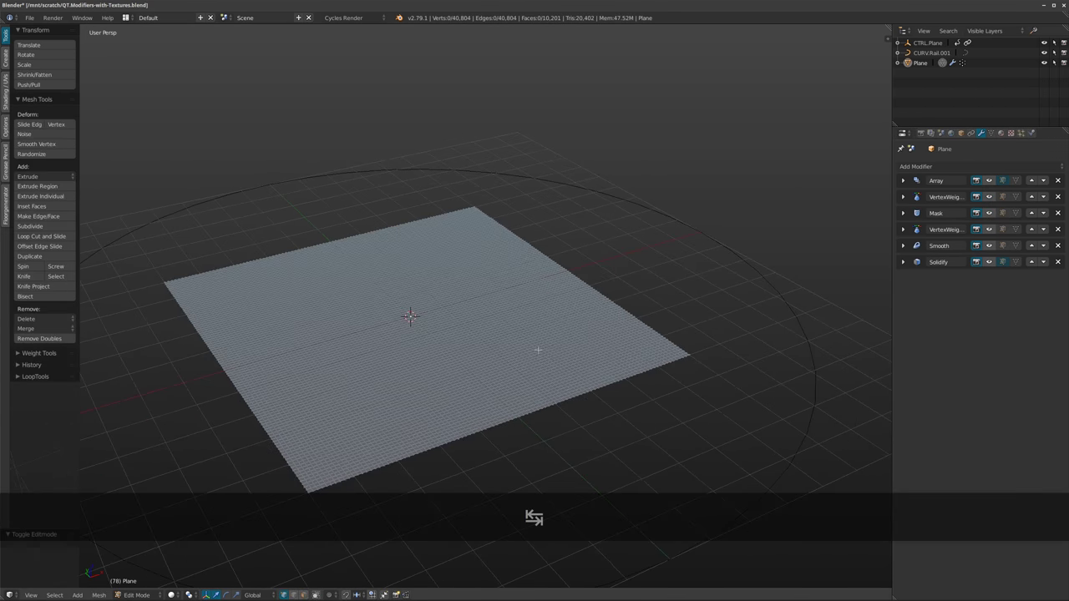
- View the Plane in Object Mode, re-enter Edit Mode, select its whole mesh and open the edge operations
middle_click_drag(529, 358, 589, 325)
scroll(494, 337, "up", 2)
key("Tab")
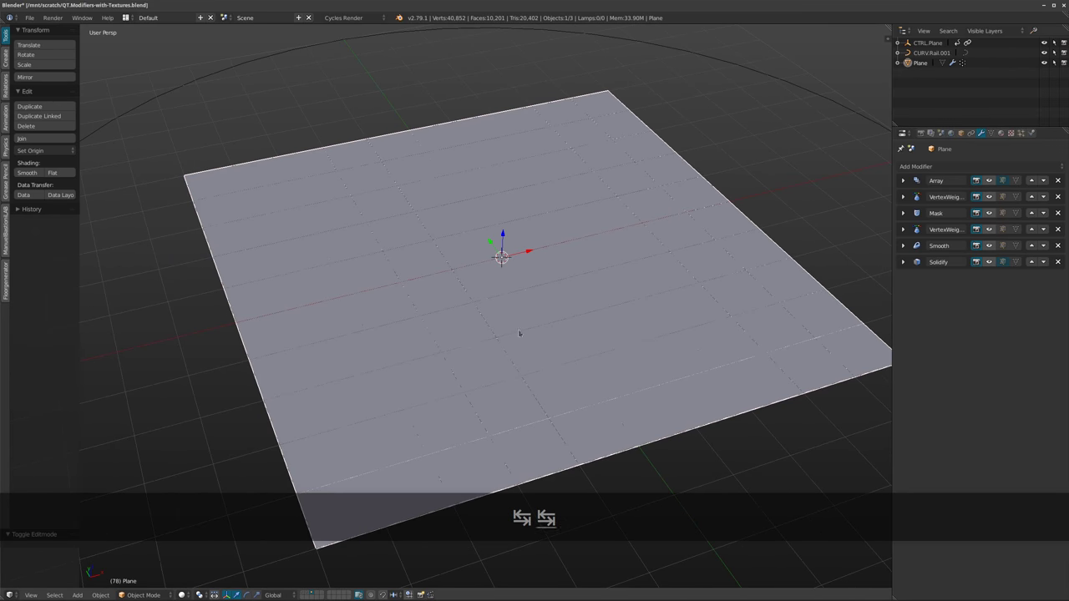
middle_click_drag(467, 341, 488, 309, "shift")
scroll(489, 308, "up", 2)
key("Tab")
key("a")
key("ctrl+e")
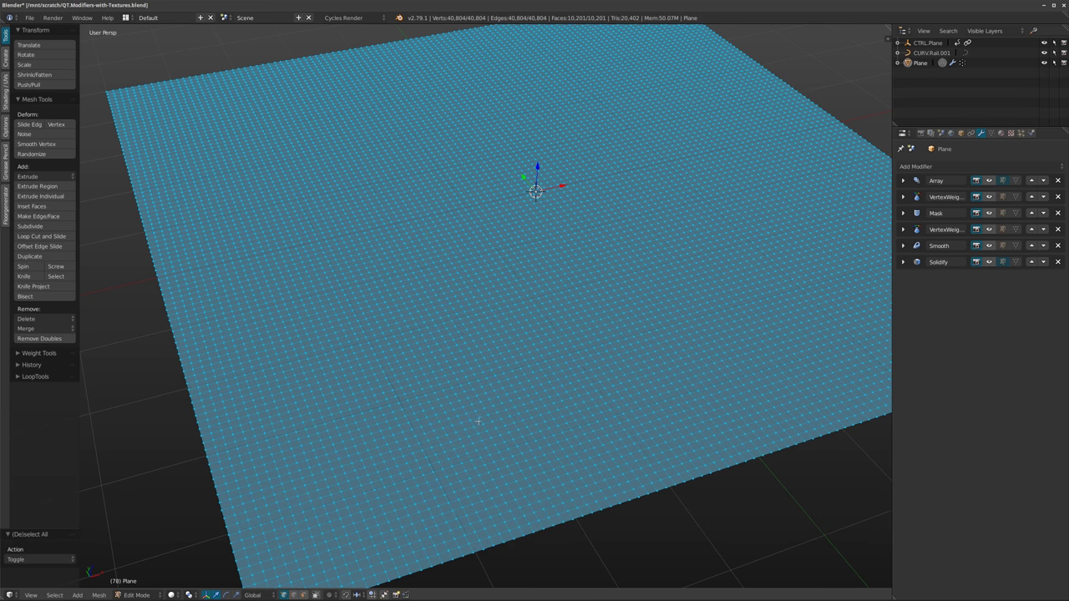
key("ctrl+e")
- Switch to face selection, select a single face to try moving it, cancel the move and return to Object Mode
key("ctrl+Tab")
left_click(351, 455)
right_click(401, 398)
middle_click_drag(455, 459, 472, 409)
key("g")
key("Escape")
middle_click_drag(514, 286, 490, 372)
middle_click_drag(436, 328, 487, 351)
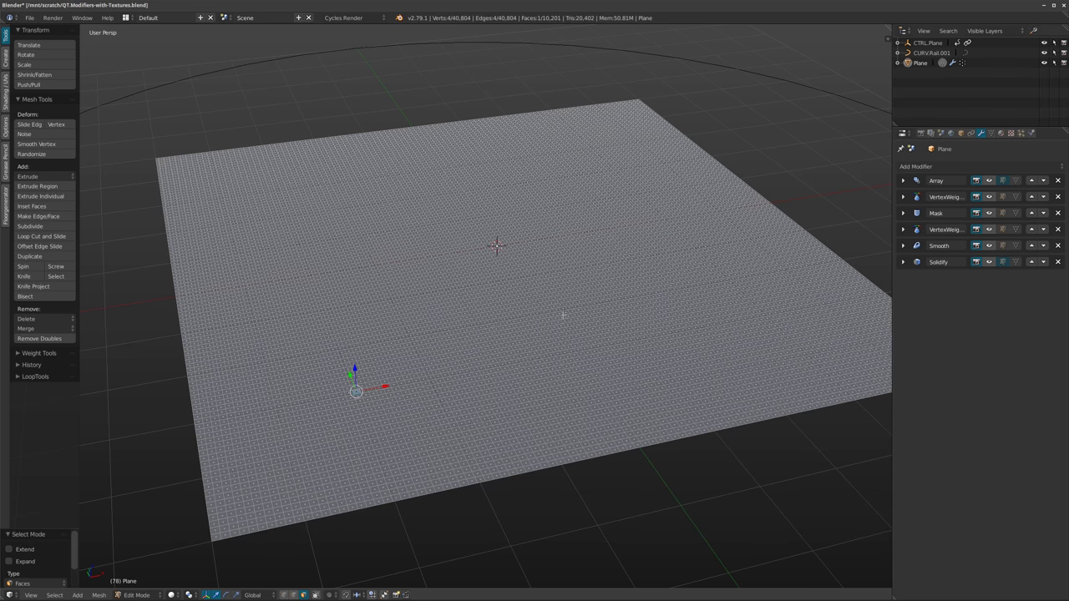
key("Tab")
scroll(559, 329, "down", 5)
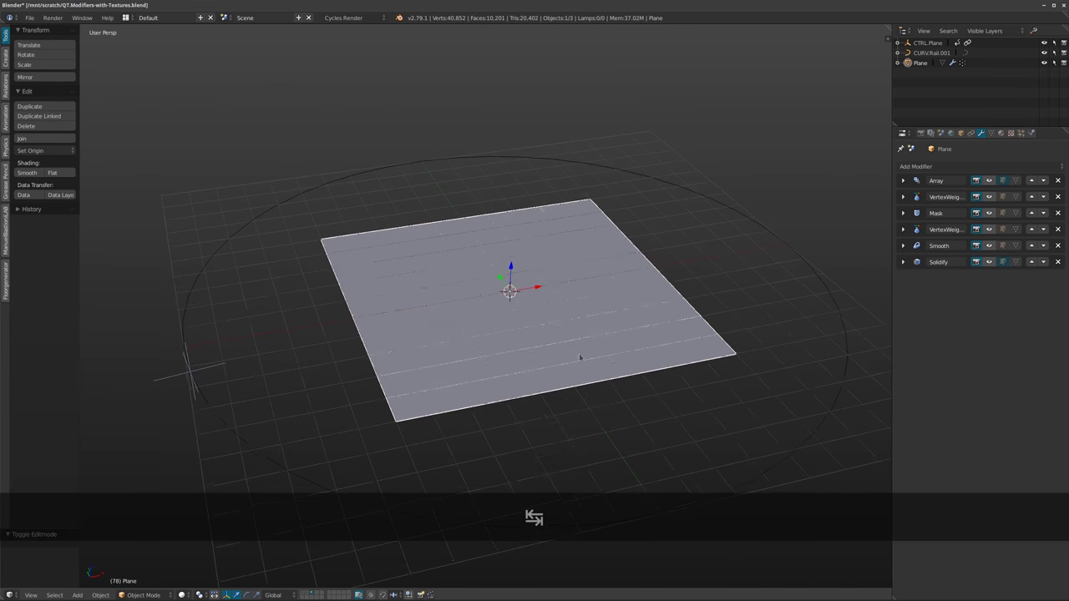
- Identify the CTRL.Plane empty and the CURV.Rail.001 circle, and view the empty's Follow Path constraint settings
right_click(219, 361)
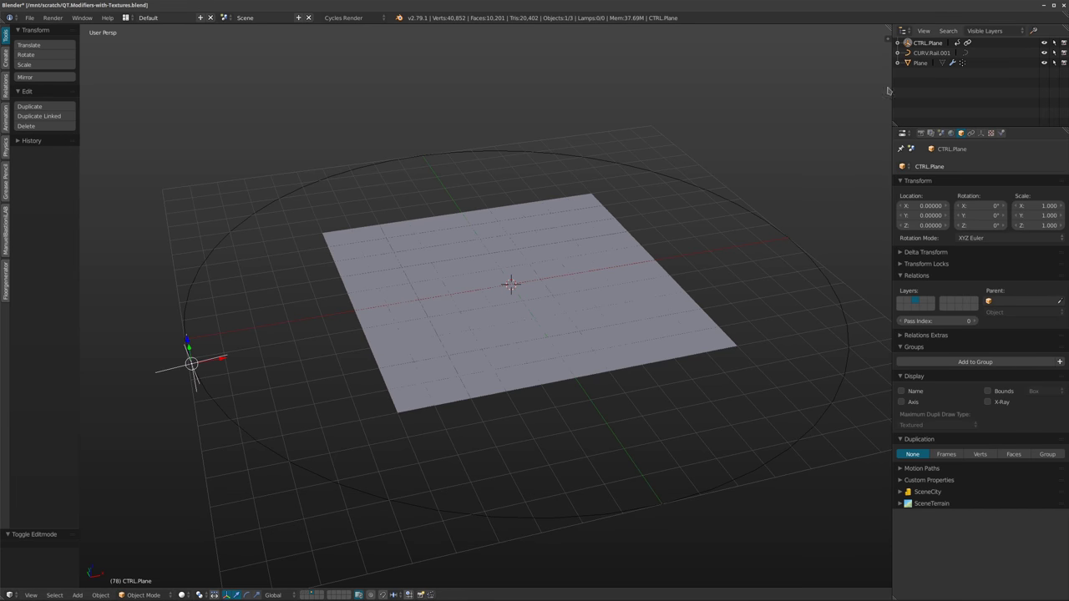
right_click(724, 199)
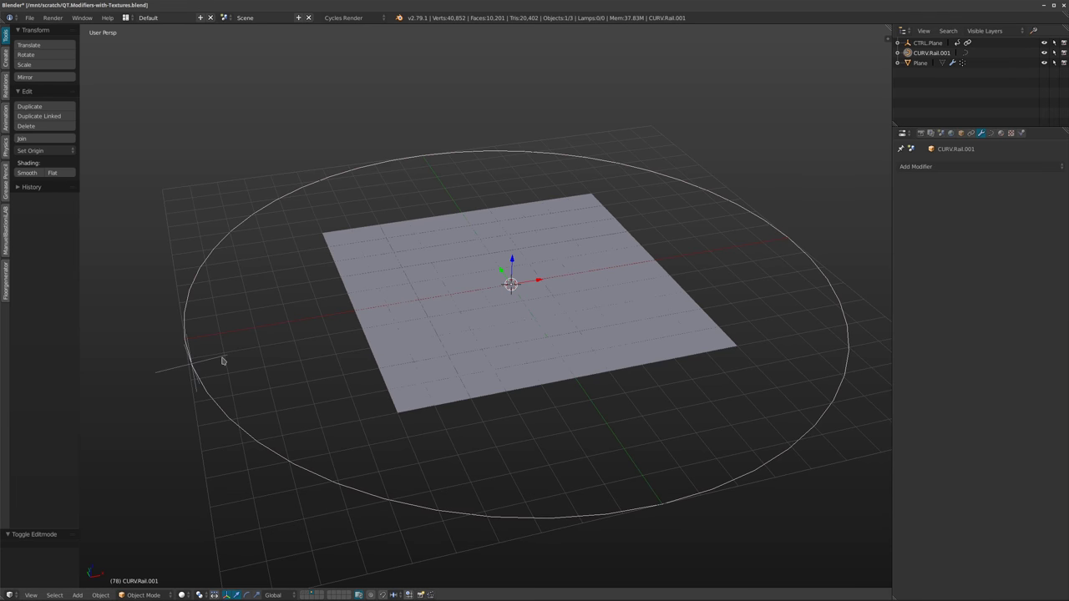
right_click(216, 359)
left_click(970, 133)
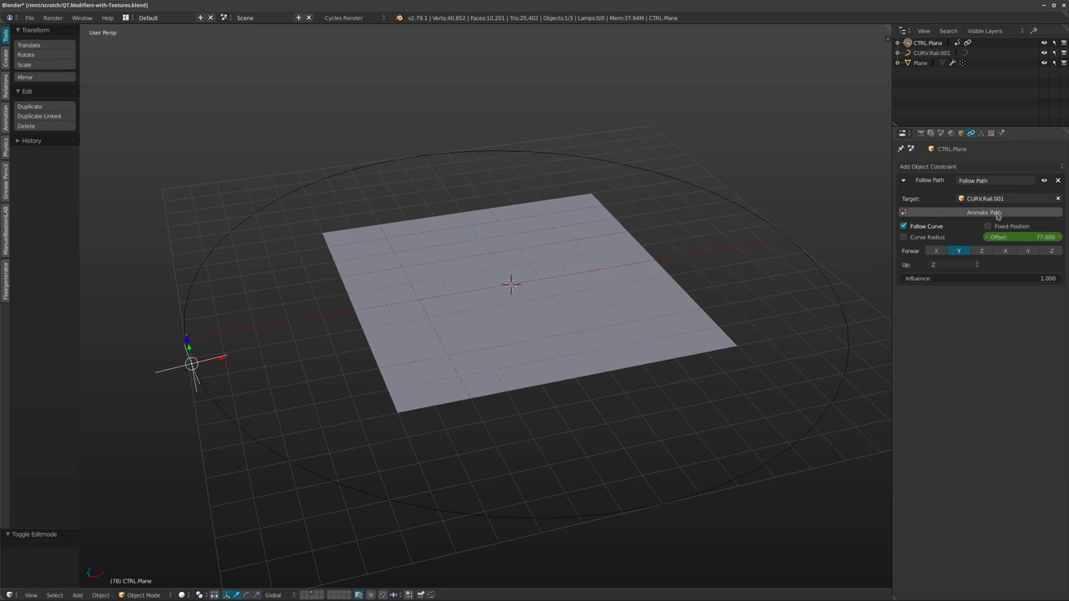
middle_click_drag(687, 304, 680, 305, "shift")
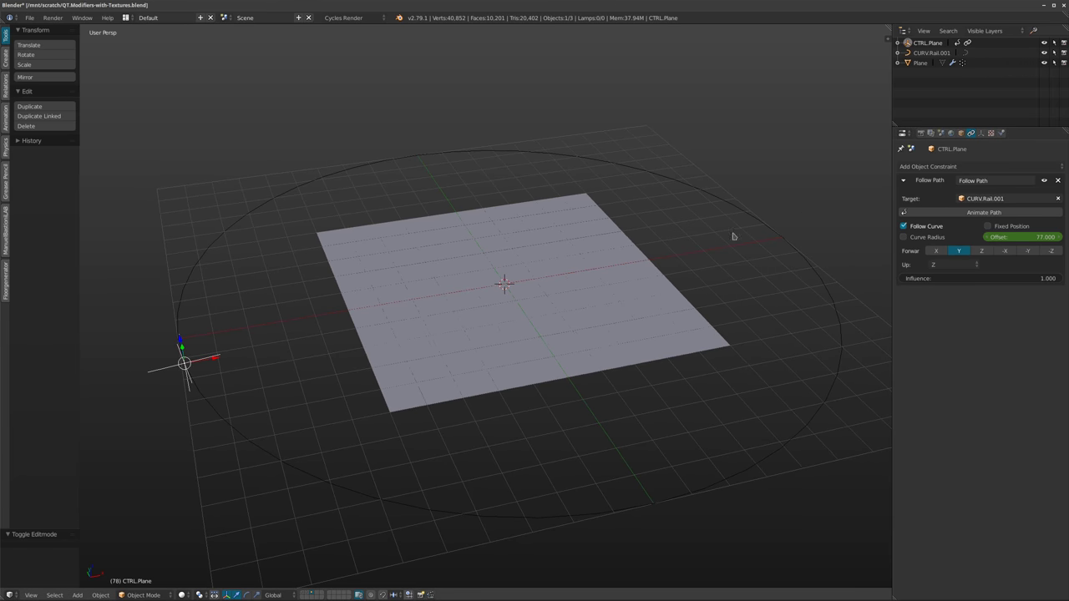
- Select the Plane object and turn on viewport display for its Array modifier
right_click(583, 252)
middle_click_drag(587, 231, 590, 213, "shift")
scroll(589, 210, "up", 1)
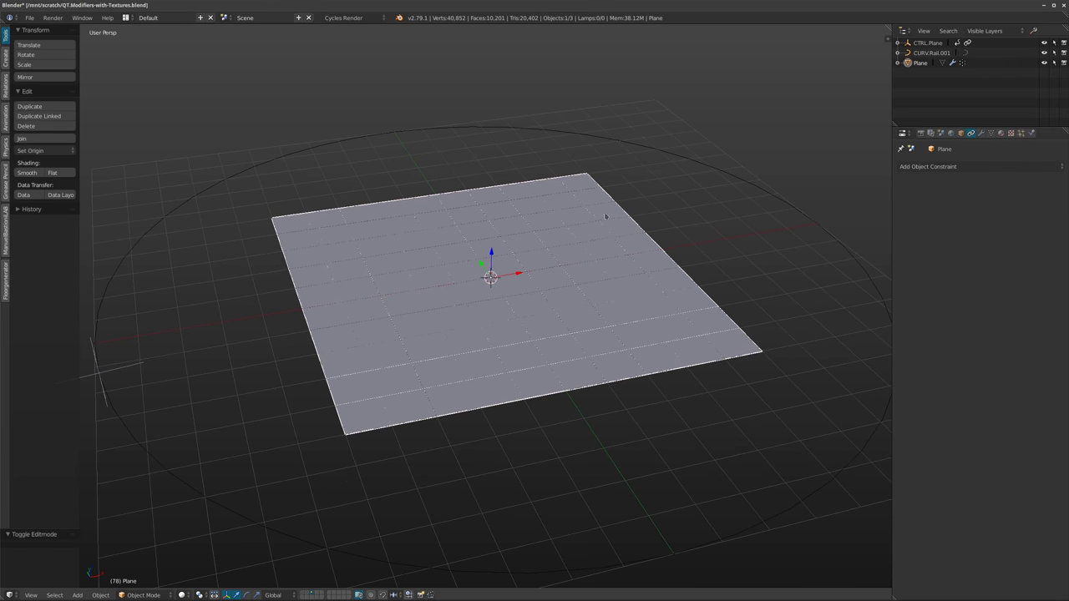
left_click(980, 133)
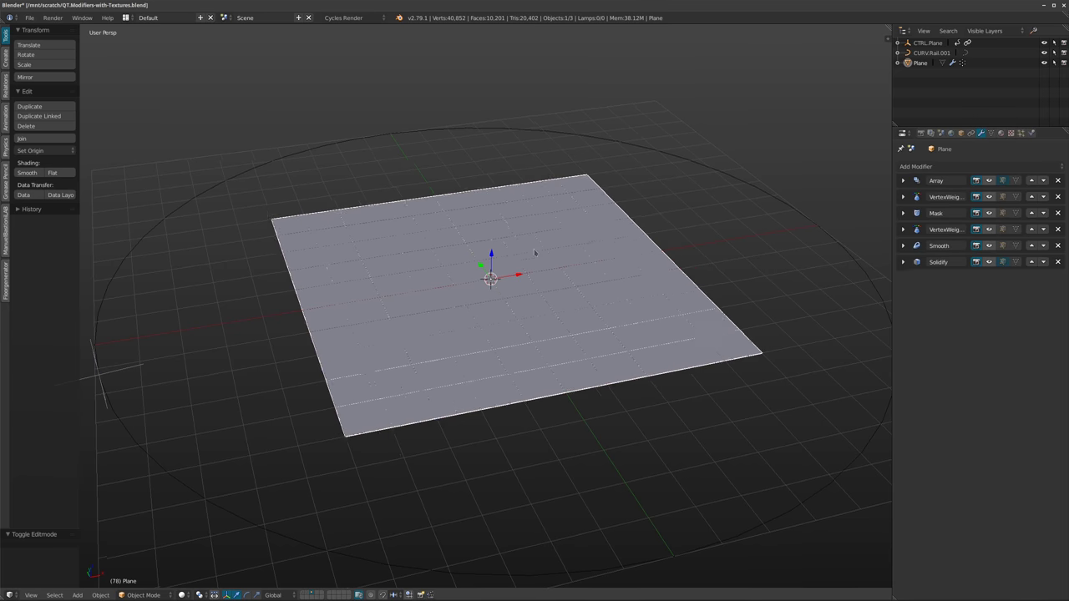
left_click(989, 181)
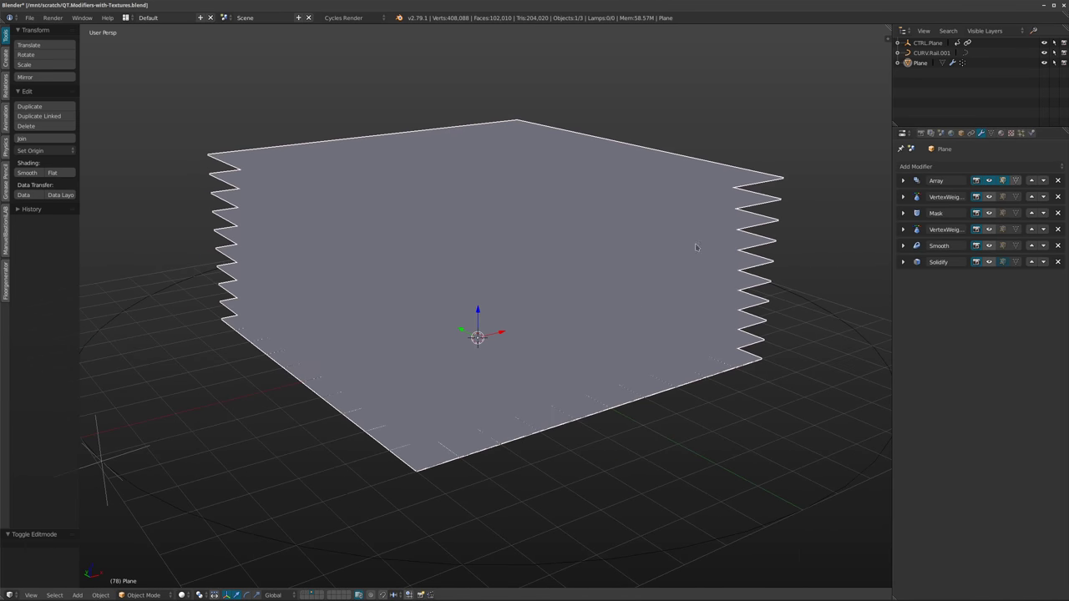
- Inspect the arrayed planes in wireframe, return to solid shading, and turn on viewport display for the first Vertex Weight Edit modifier
scroll(753, 262, "up", 6)
key("z")
mouse_move(753, 261)
middle_mouse_down()
mouse_move(754, 234)
mouse_move(651, 320)
mouse_move(706, 305)
mouse_move(686, 264)
mouse_move(666, 275)
middle_mouse_up()
scroll(754, 233, "down", 5)
scroll(666, 274, "down", 1)
key("z")
middle_click_drag(384, 268, 635, 276)
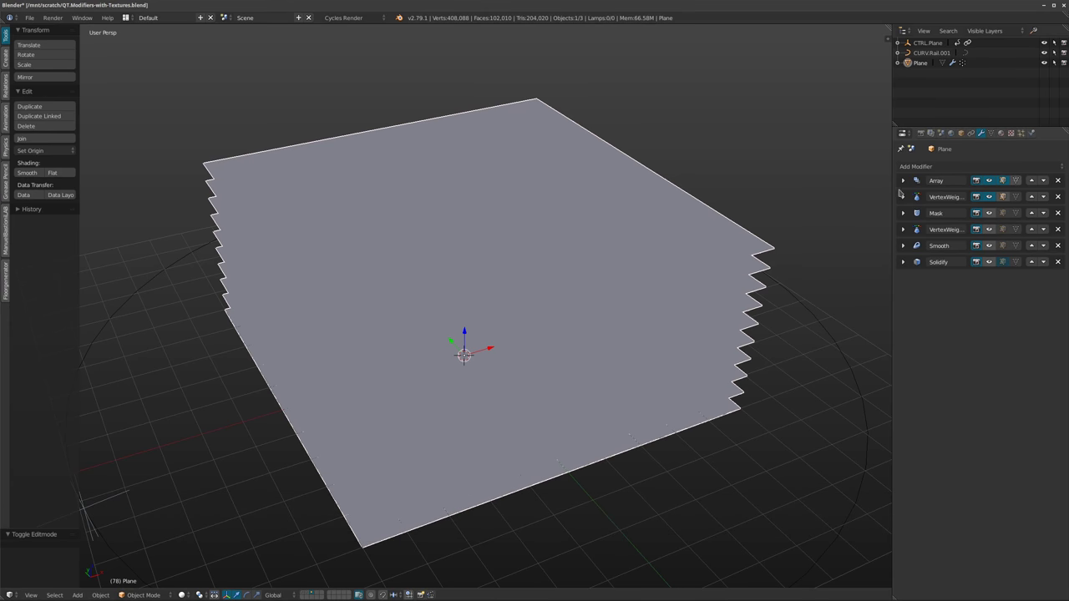
- Expand the first Vertex Weight Edit modifier and check the Array modifier's settings, leaving the Array collapsed
left_click(903, 197)
left_click(902, 181)
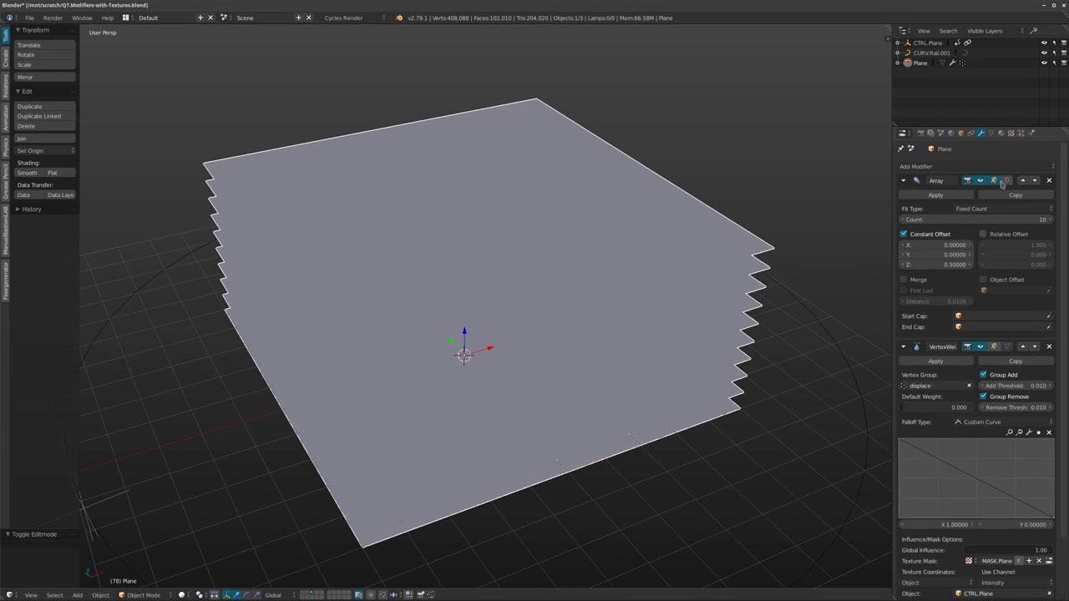
left_click(903, 180)
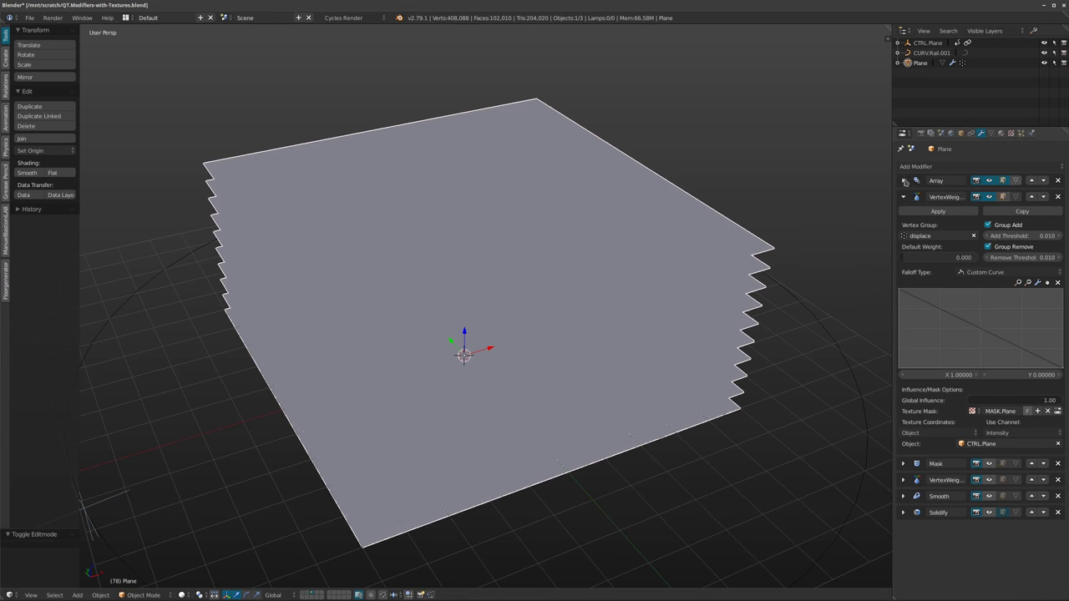
- Check the displace vertex group in the Plane's mesh data and return to the modifier stack
left_click(992, 134)
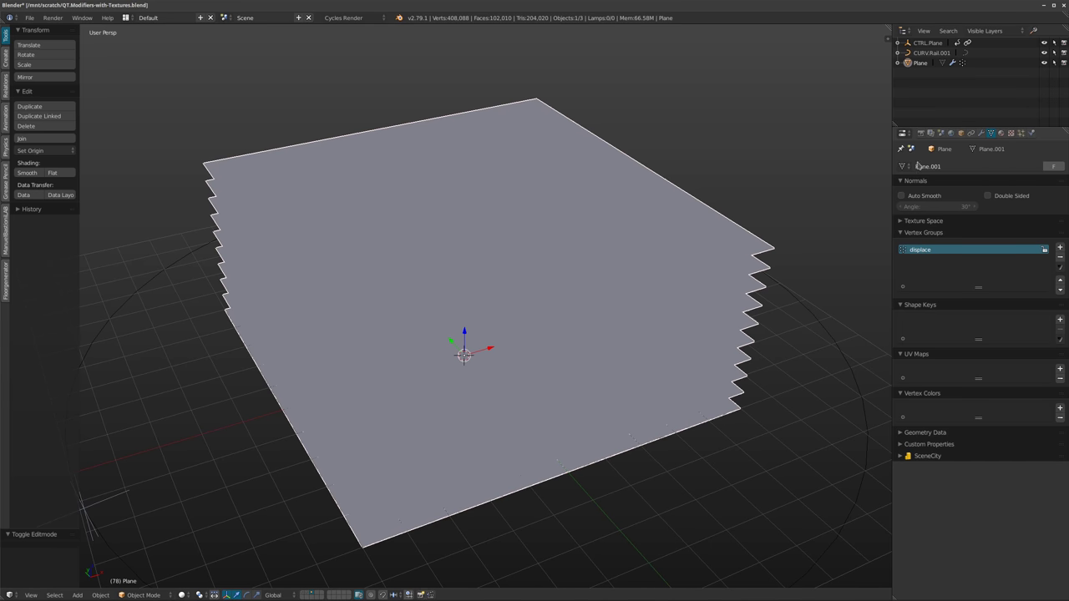
left_click(983, 136)
middle_click_drag(634, 196, 587, 231)
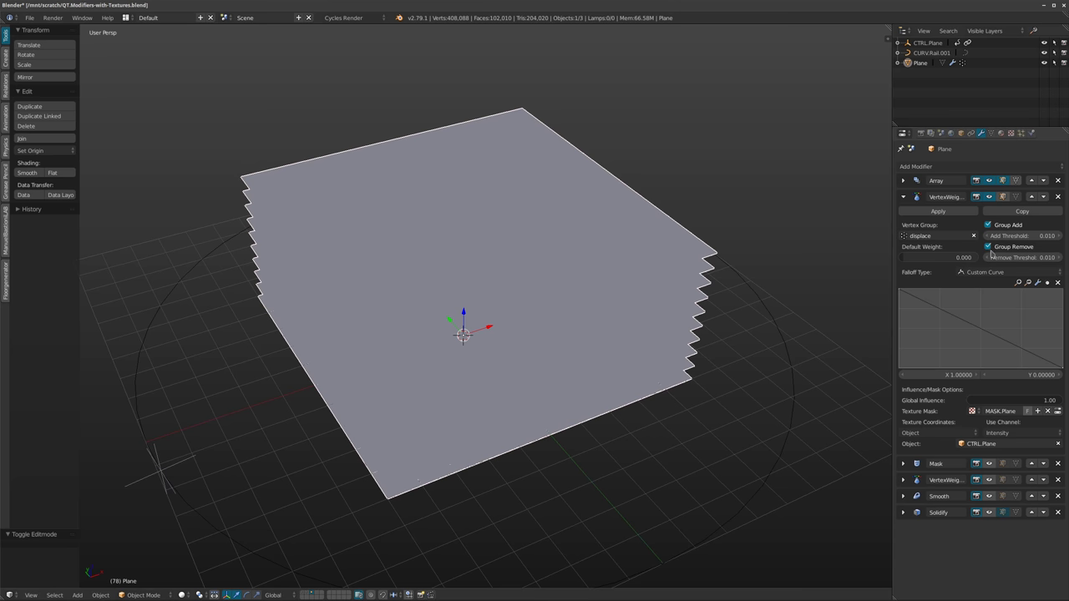
middle_click_drag(648, 303, 687, 277)
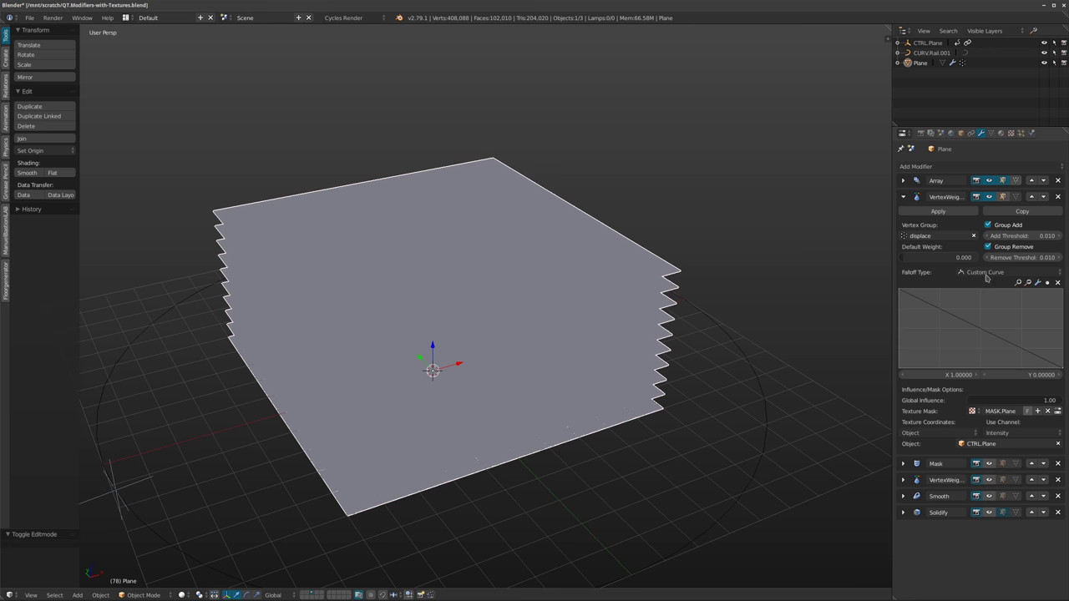
- Review the MASK.Plane texture settings, then return to the modifiers and collapse the first Vertex Weight Edit
left_click(1010, 133)
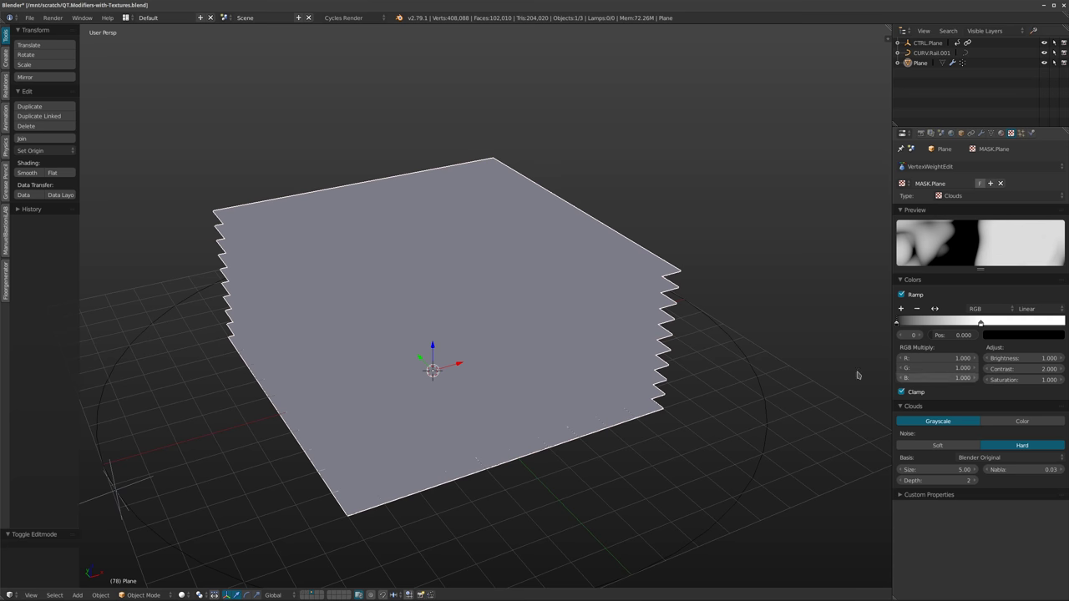
left_click(982, 132)
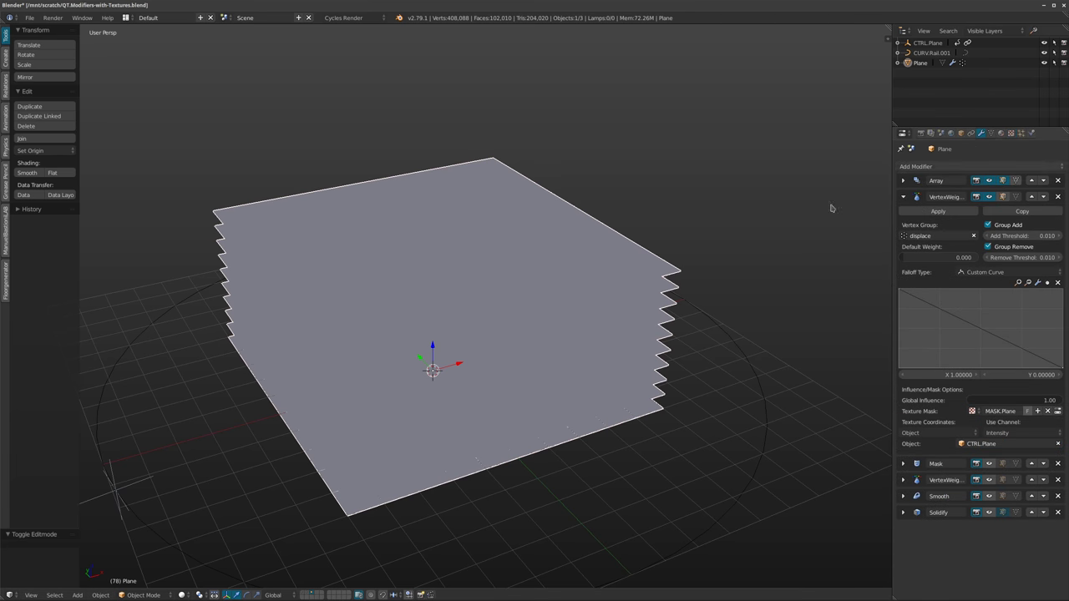
left_click(902, 197)
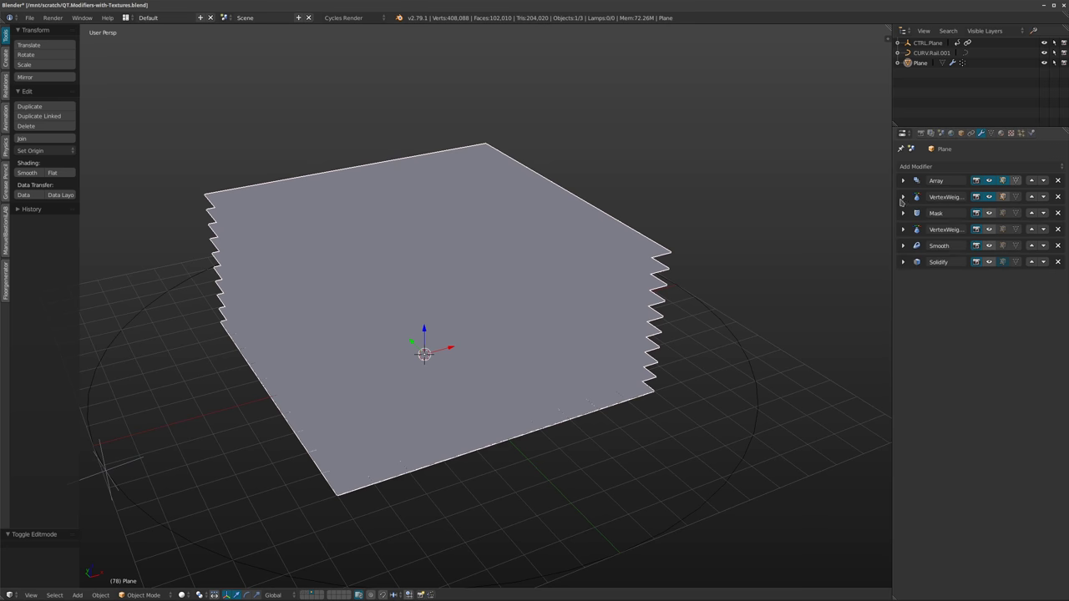
- Expand the Mask modifier and turn on its viewport display, inspecting the masked planes from several angles
left_click(904, 213)
left_click(988, 213)
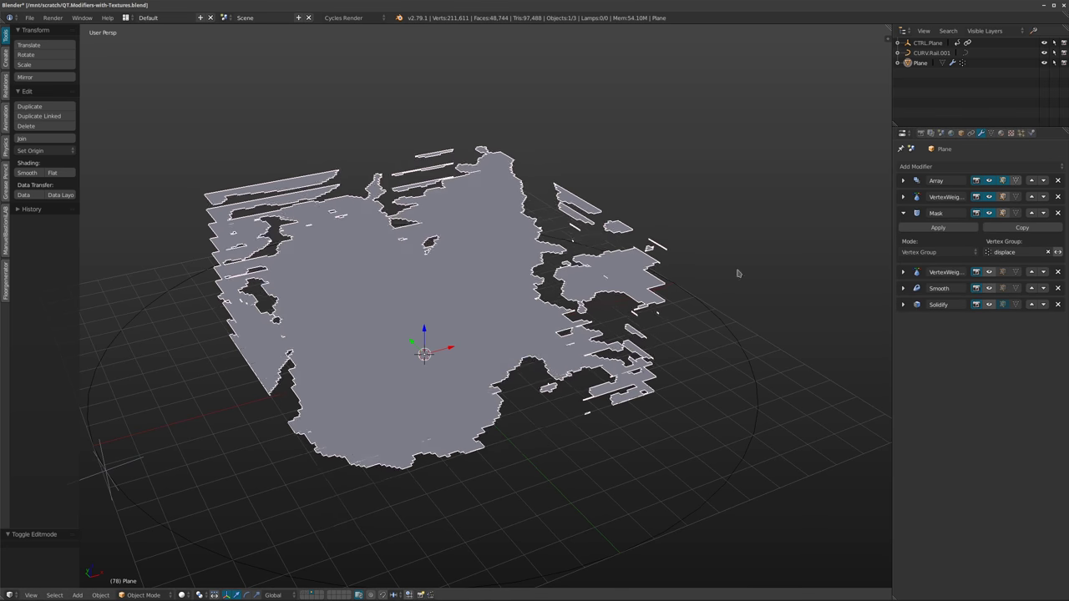
mouse_move(584, 284)
middle_mouse_down()
mouse_move(574, 298)
mouse_move(511, 283)
mouse_move(581, 268)
mouse_move(569, 275)
middle_mouse_up()
scroll(511, 282, "up", 1)
scroll(568, 275, "up", 1, "alt")
middle_click_drag(468, 278, 580, 278)
middle_click_drag(481, 242, 618, 284)
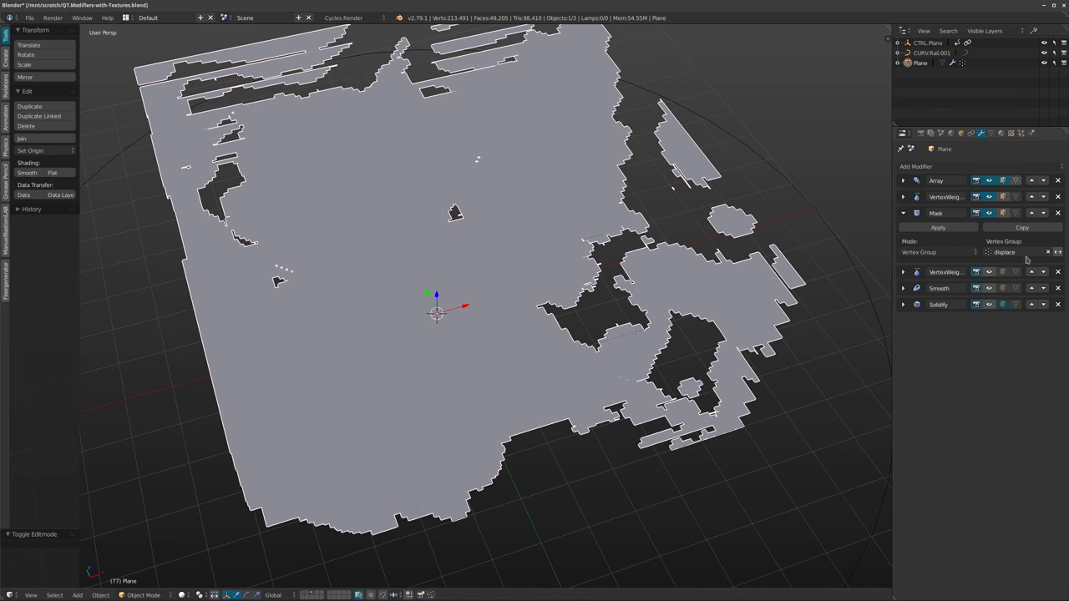
- Try inverting the Mask modifier's displace vertex group, restore the original direction and collapse the modifier
left_click(1057, 252)
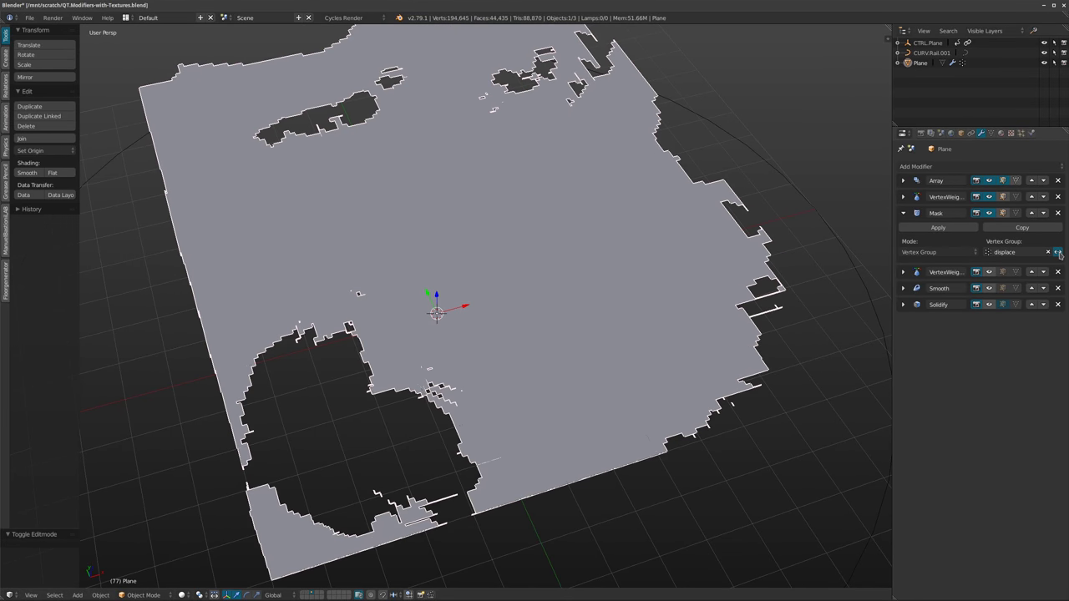
left_click(1057, 252)
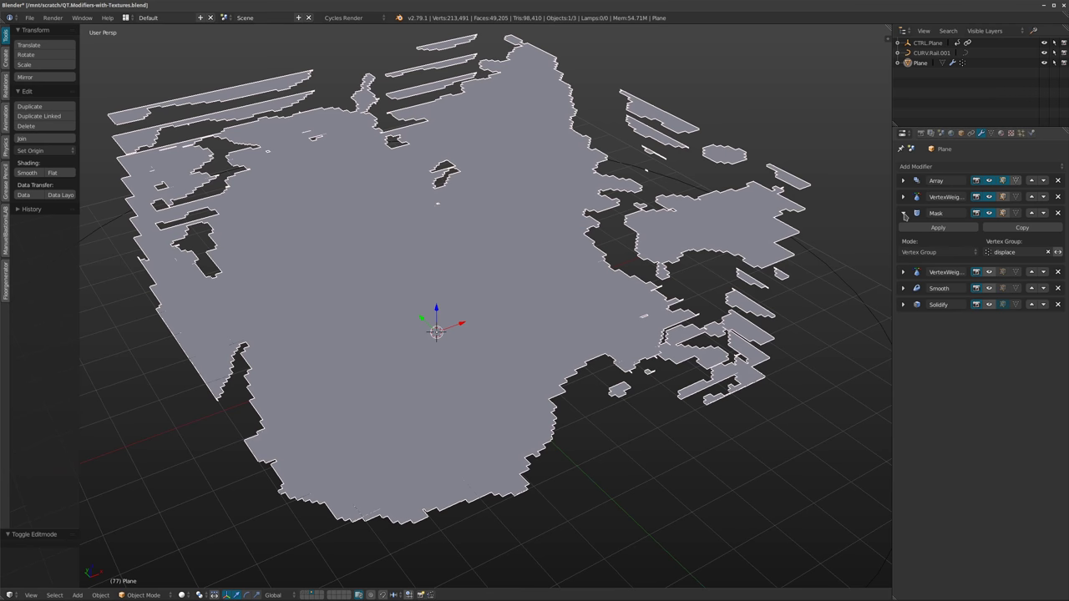
left_click(903, 214)
- Expand the second Vertex Weight Edit modifier and compare its settings with those of the first one
left_click(901, 229)
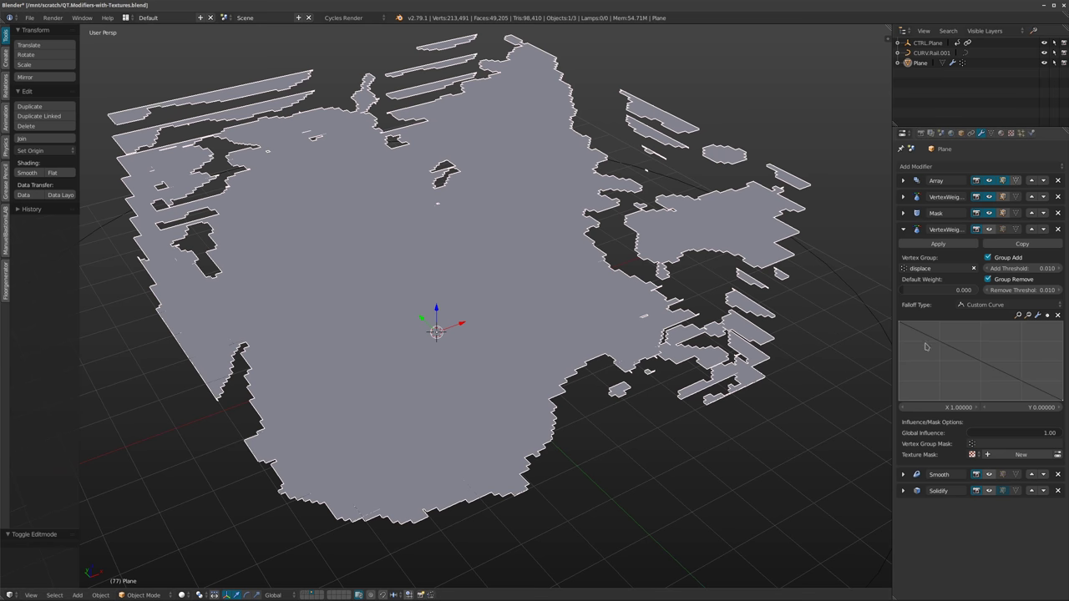
middle_click_drag(883, 332, 872, 347, "shift")
mouse_move(647, 325)
middle_mouse_down("shift")
mouse_move(689, 334)
mouse_move(661, 334)
middle_mouse_up("shift")
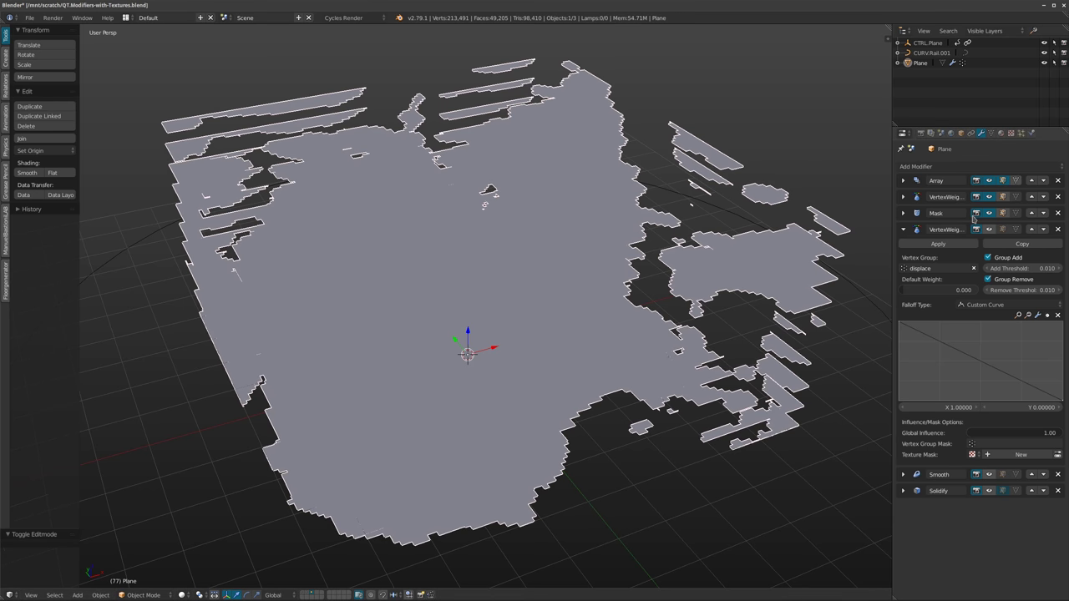
left_click(904, 196)
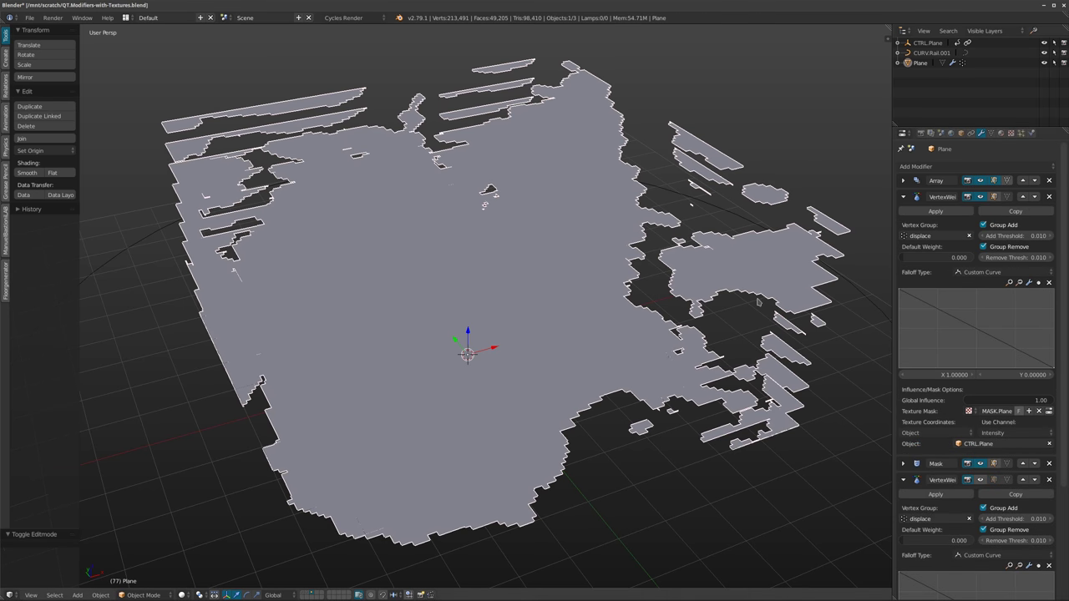
left_click(903, 196)
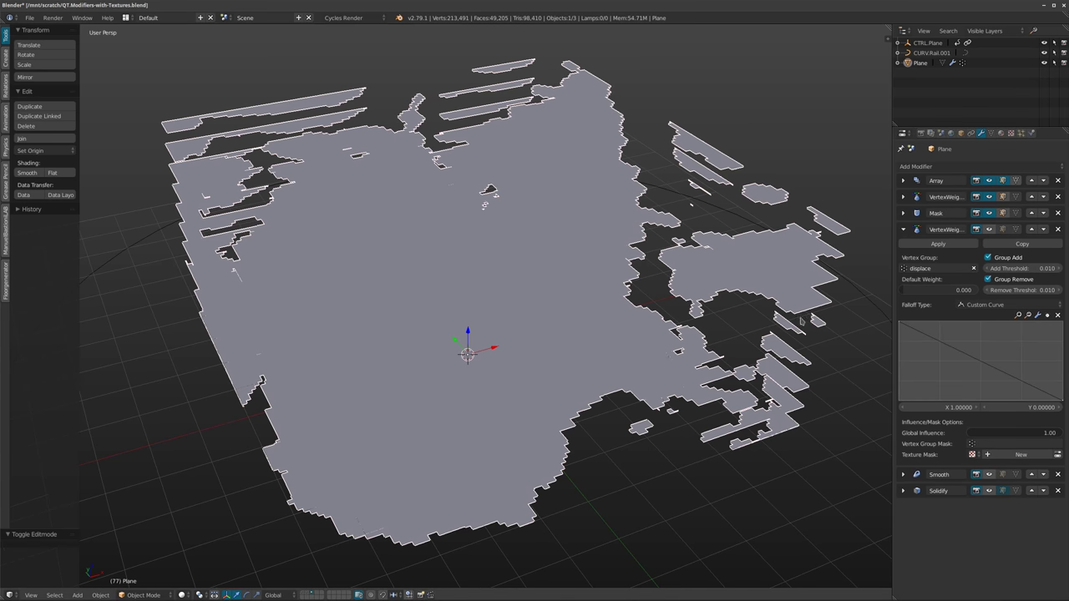
middle_click_drag(599, 271, 589, 277, "shift")
middle_click_drag(529, 253, 595, 265)
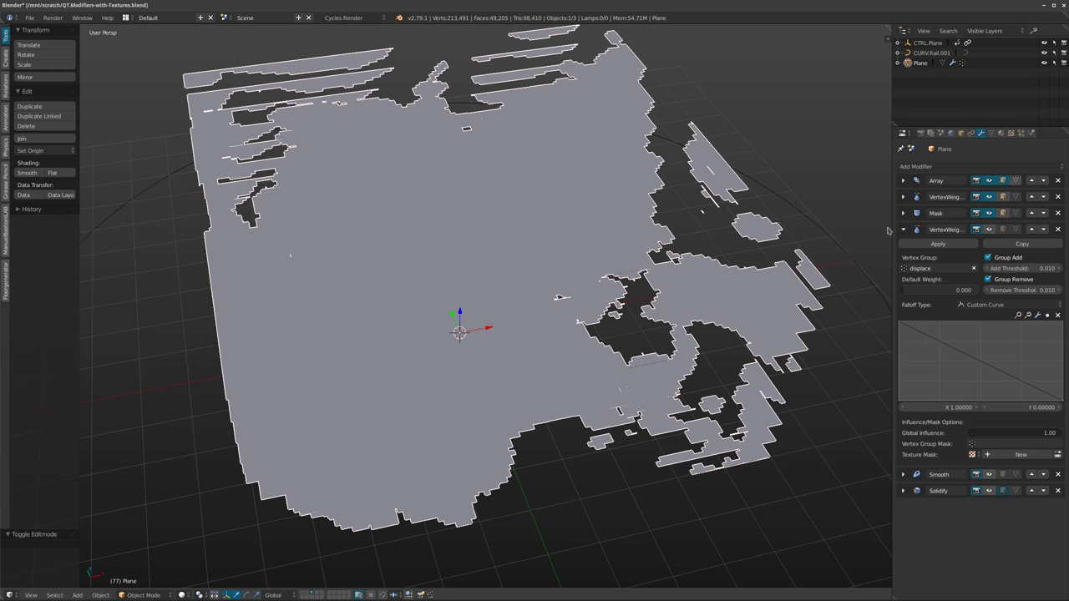
- Collapse the second Vertex Weight Edit, turn on its viewport display and recheck the first one's settings
left_click(903, 229)
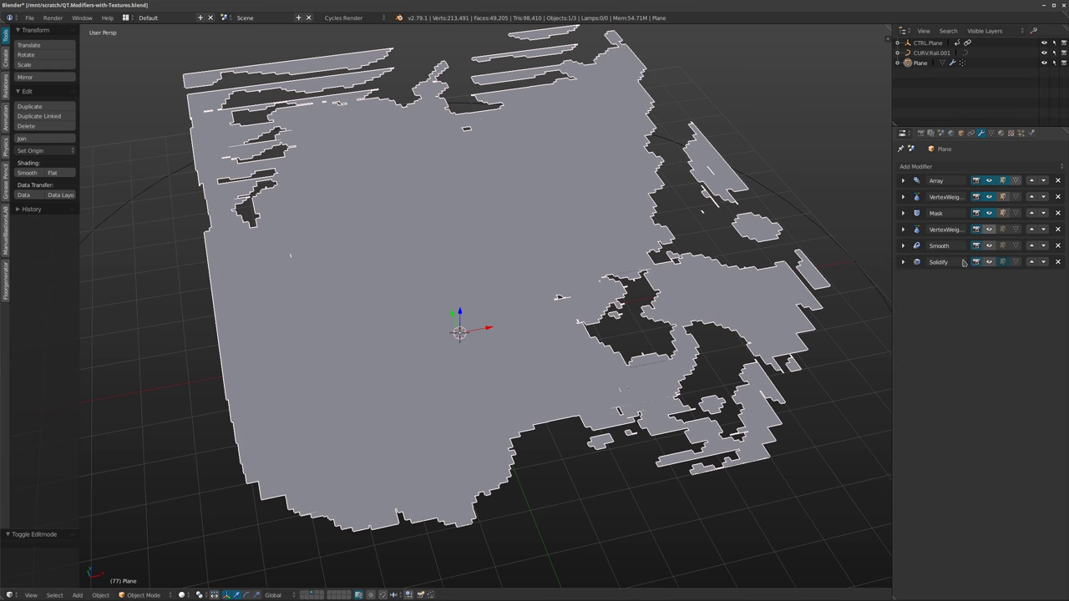
middle_click_drag(568, 272, 596, 296)
left_click(989, 230)
left_click(903, 198)
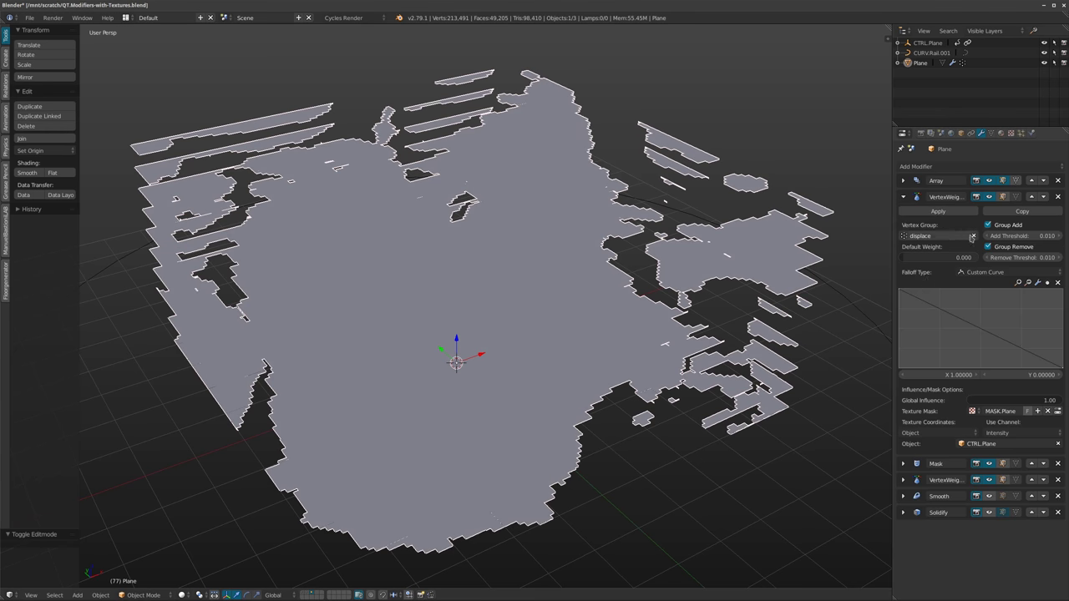
left_click(905, 198)
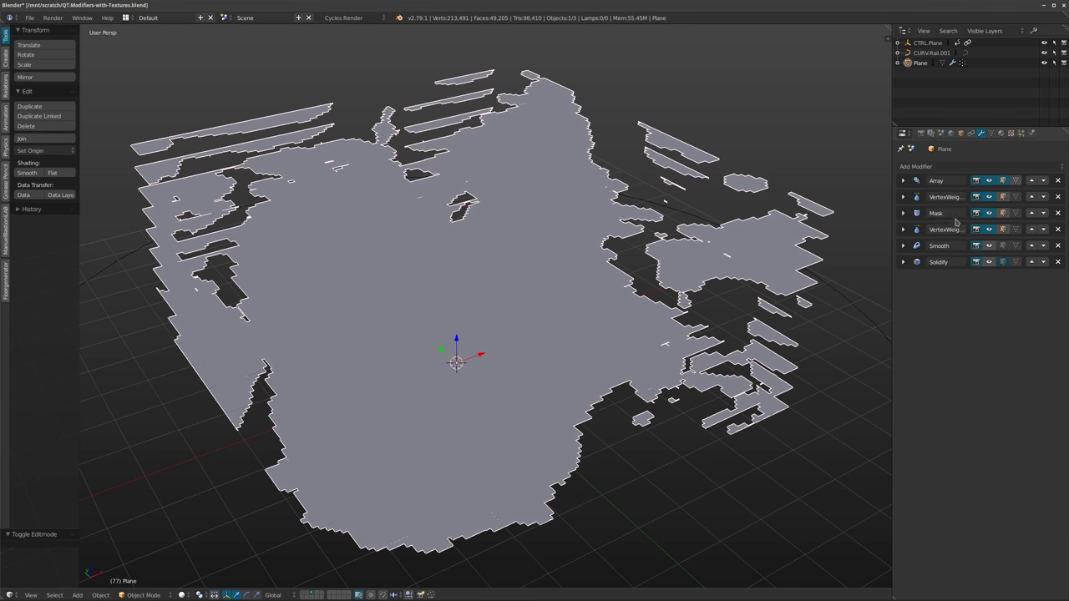
- Turn on viewport display for the Smooth modifier and inspect the separated faces up close
left_click(989, 246)
left_click(990, 246)
middle_click_drag(733, 258, 697, 321)
scroll(697, 322, "up", 4)
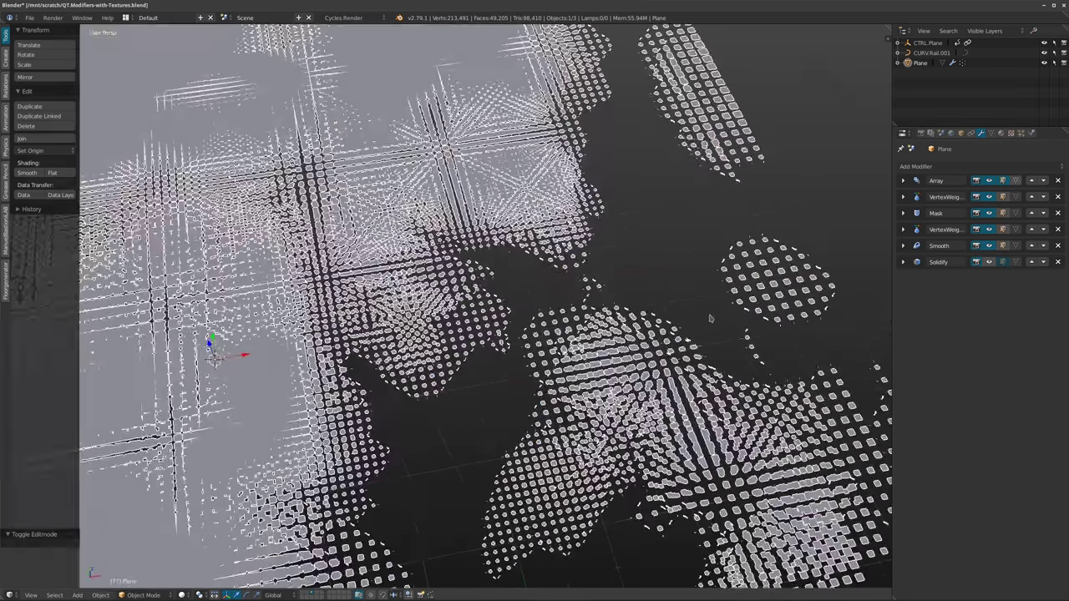
scroll(697, 323, "up", 6)
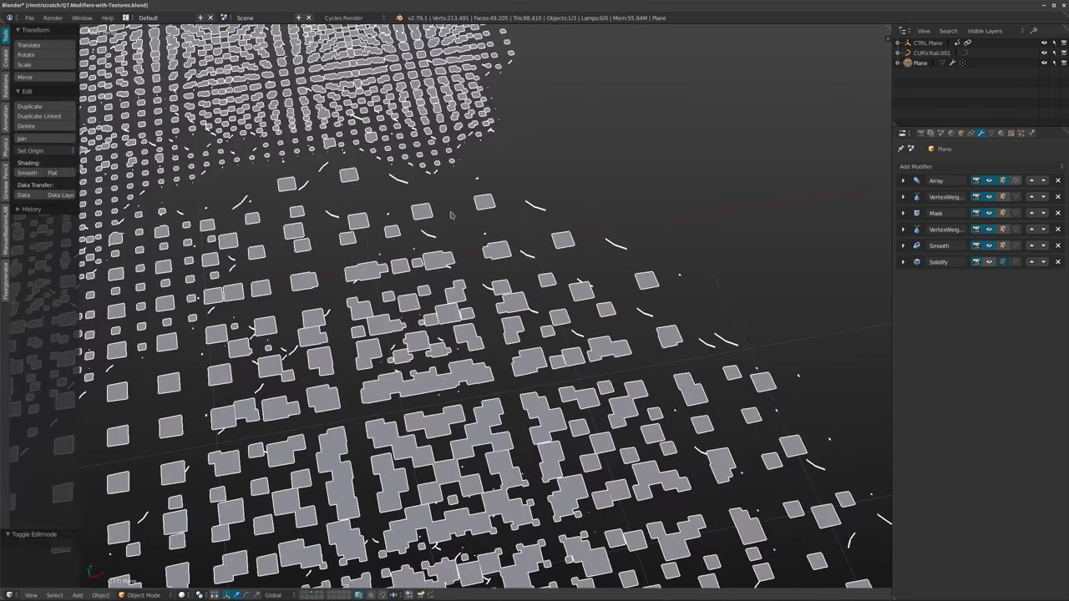
scroll(390, 223, "down", 3)
middle_click_drag(690, 173, 623, 249, "shift")
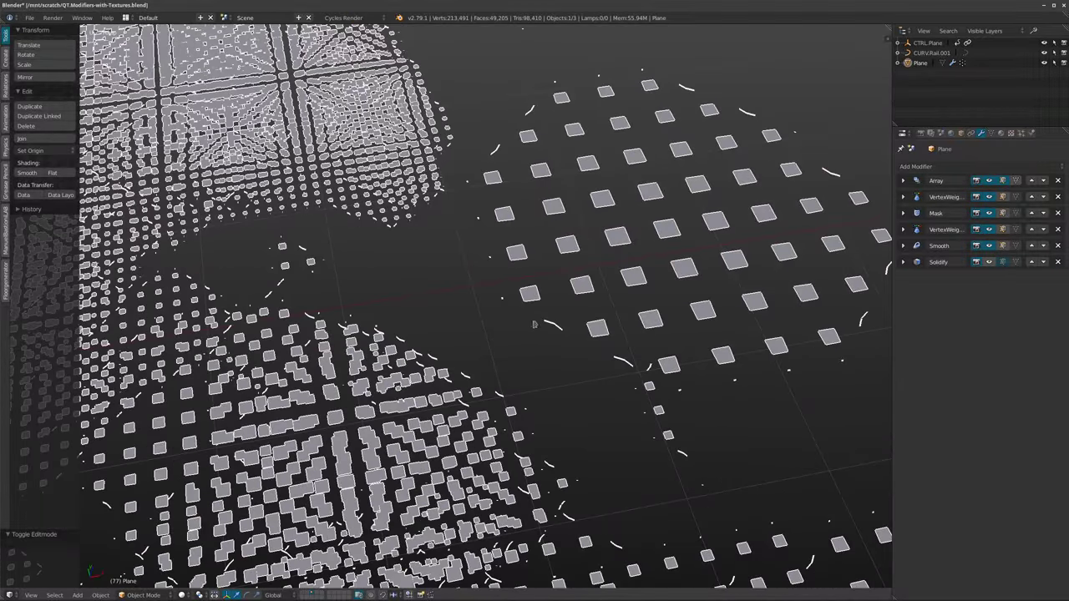
- Turn on viewport display for the Solidify modifier and check its settings, leaving the modifier collapsed
scroll(531, 188, "down", 3)
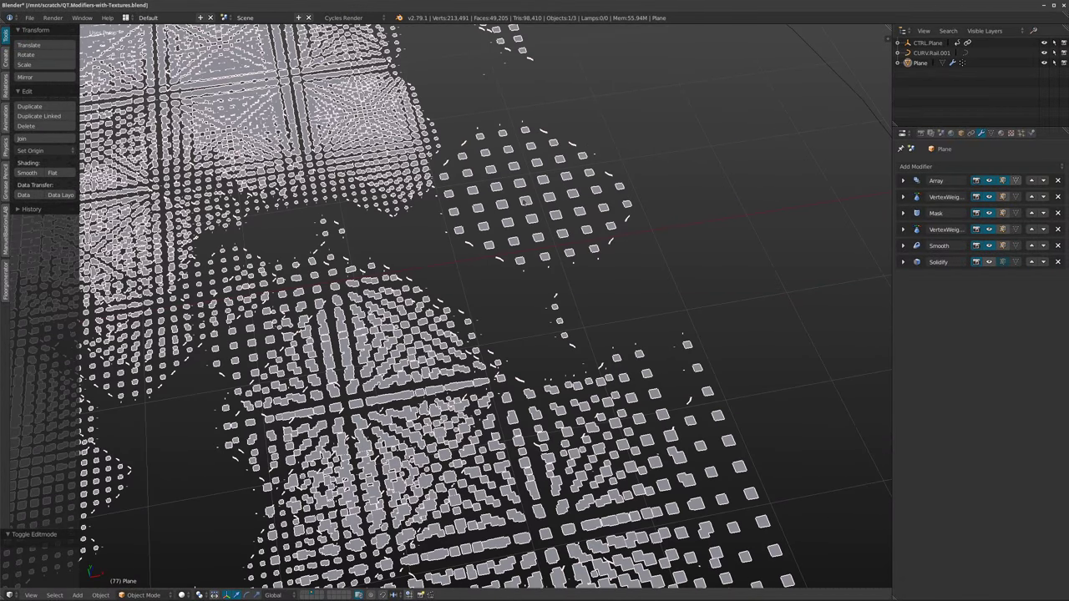
middle_click_drag(457, 313, 572, 239, "shift")
scroll(572, 239, "down", 4)
middle_click_drag(421, 280, 569, 260)
scroll(497, 238, "down", 2)
mouse_move(570, 260)
middle_mouse_down()
mouse_move(526, 254)
mouse_move(570, 260)
middle_mouse_up()
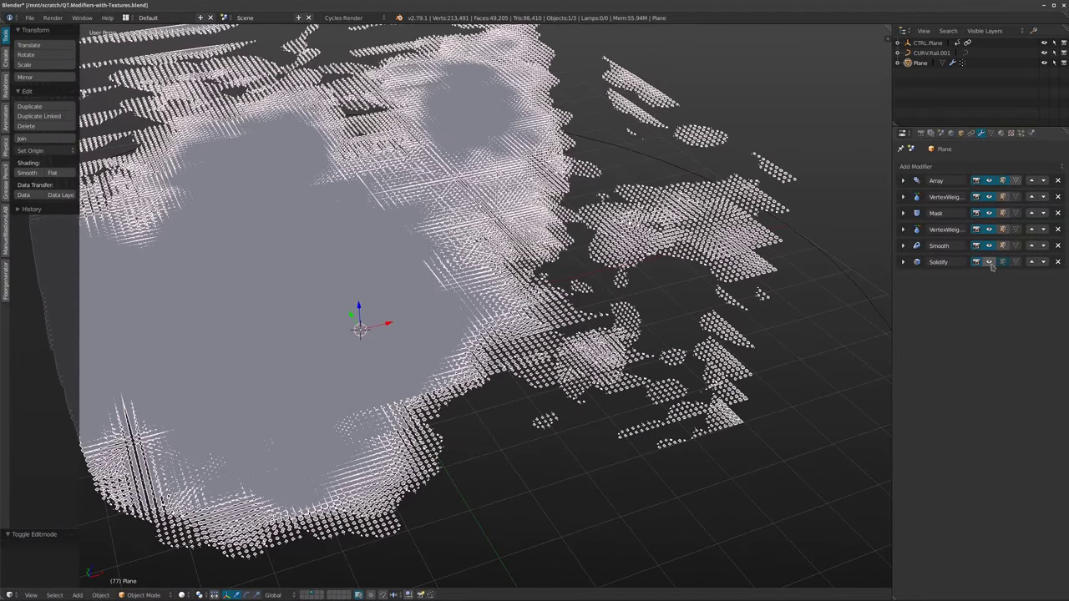
left_click(989, 262)
left_click(902, 262)
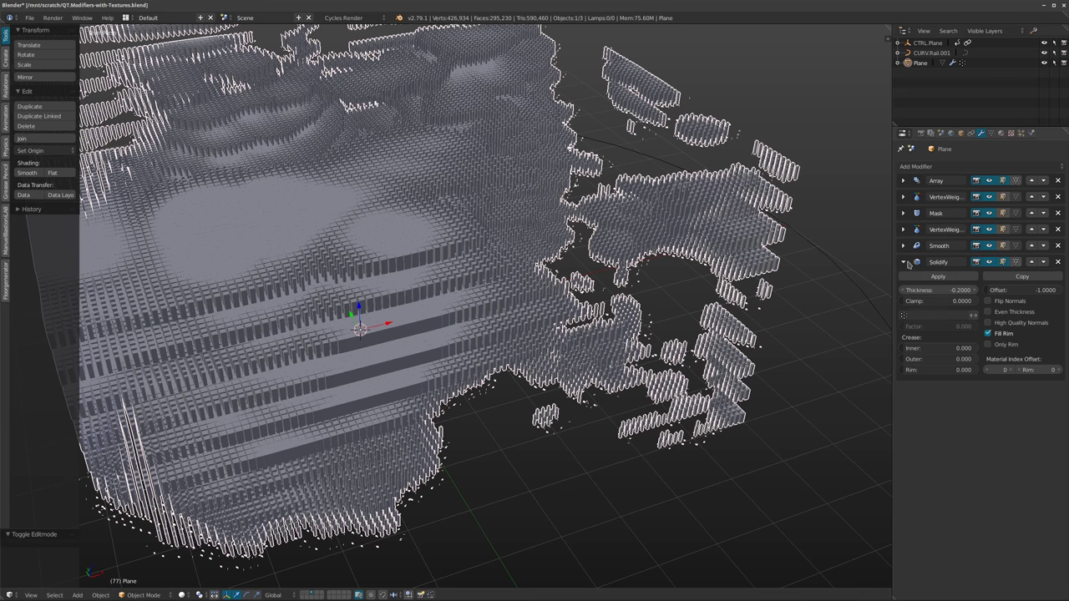
left_click(903, 262)
- Deselect all objects and play the animation to watch the textured modifier stack change, stopping playback at frame 43
middle_click_drag(468, 242, 549, 248)
key("a")
scroll(645, 241, "up", 5)
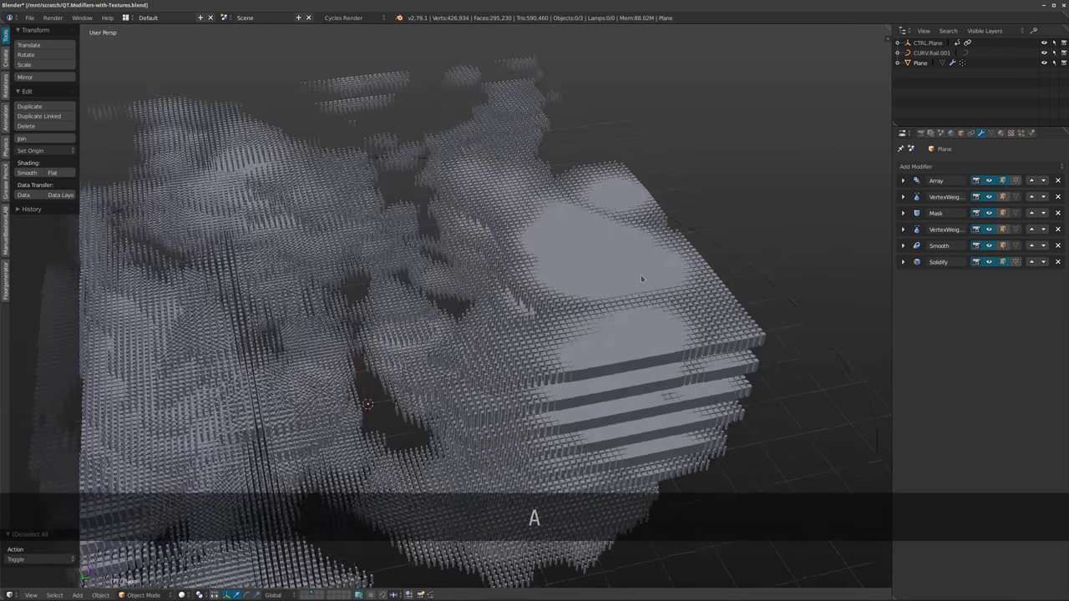
scroll(646, 273, "down", 5)
key("alt+a")
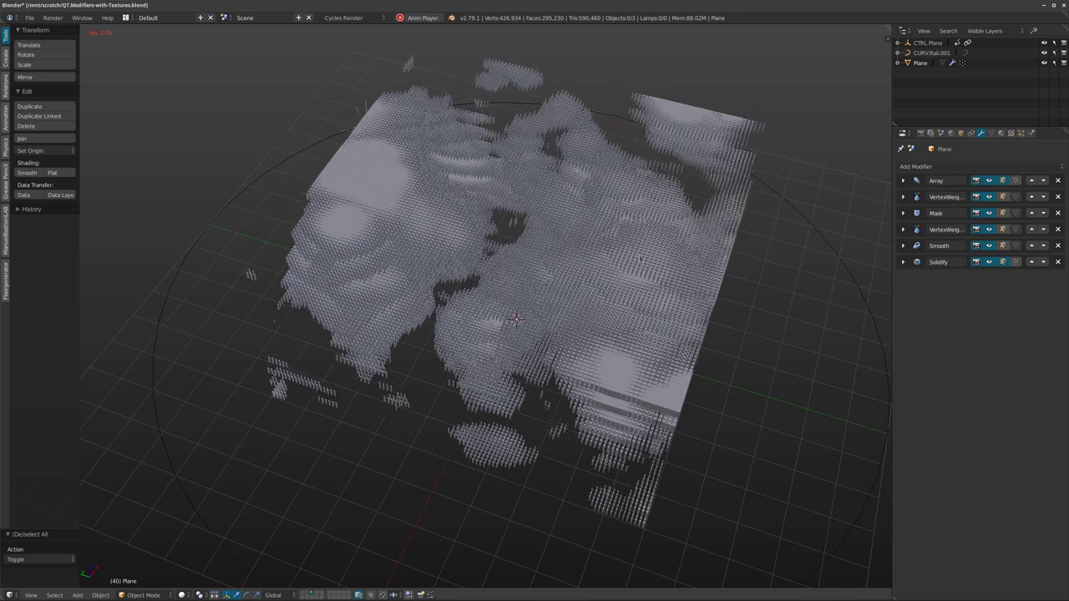
key("alt+a")
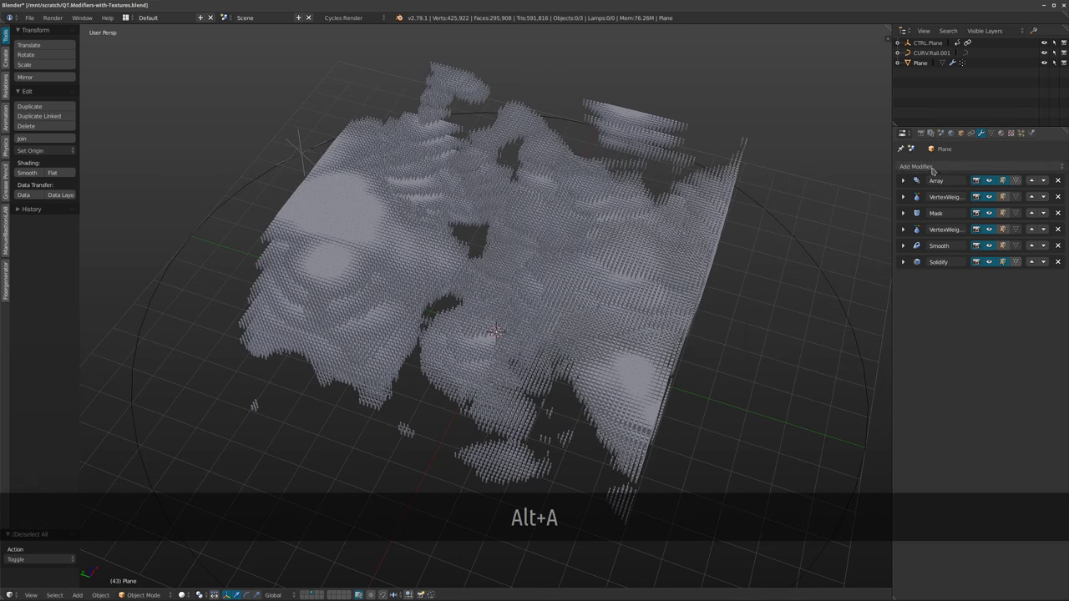
- Look over the modifier types available for the Plane without adding one, and hide the 3D view's tool shelf
left_click(932, 167)
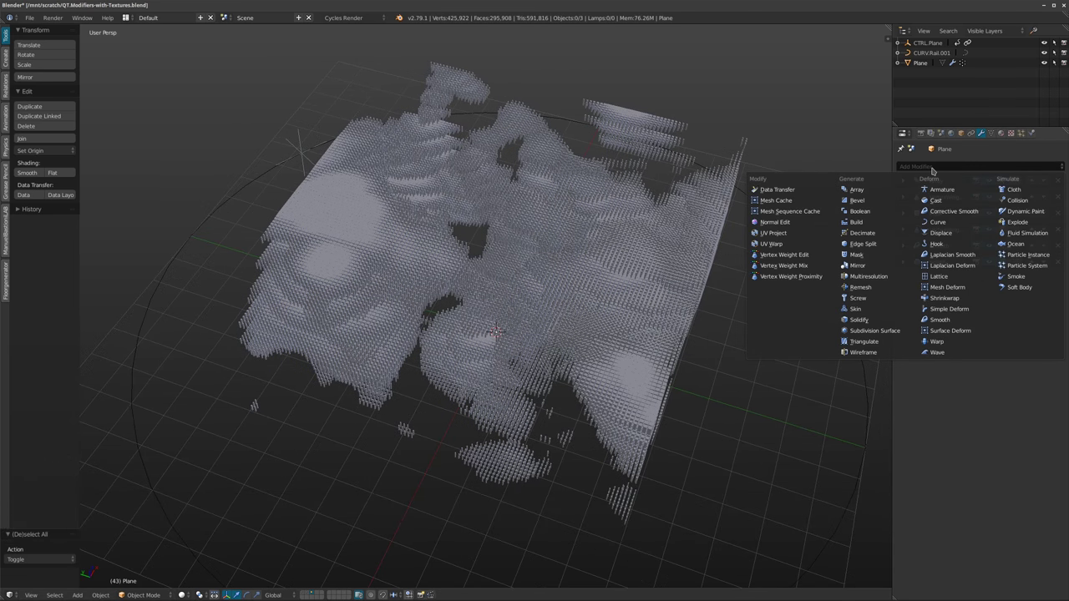
middle_click_drag(434, 292, 553, 264, "shift")
key("t")
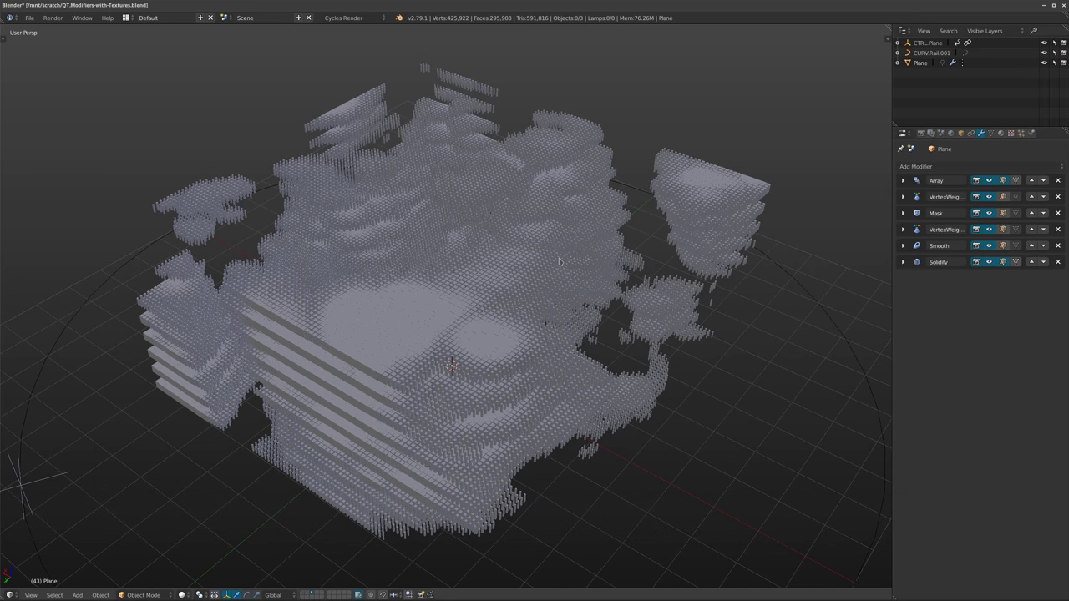